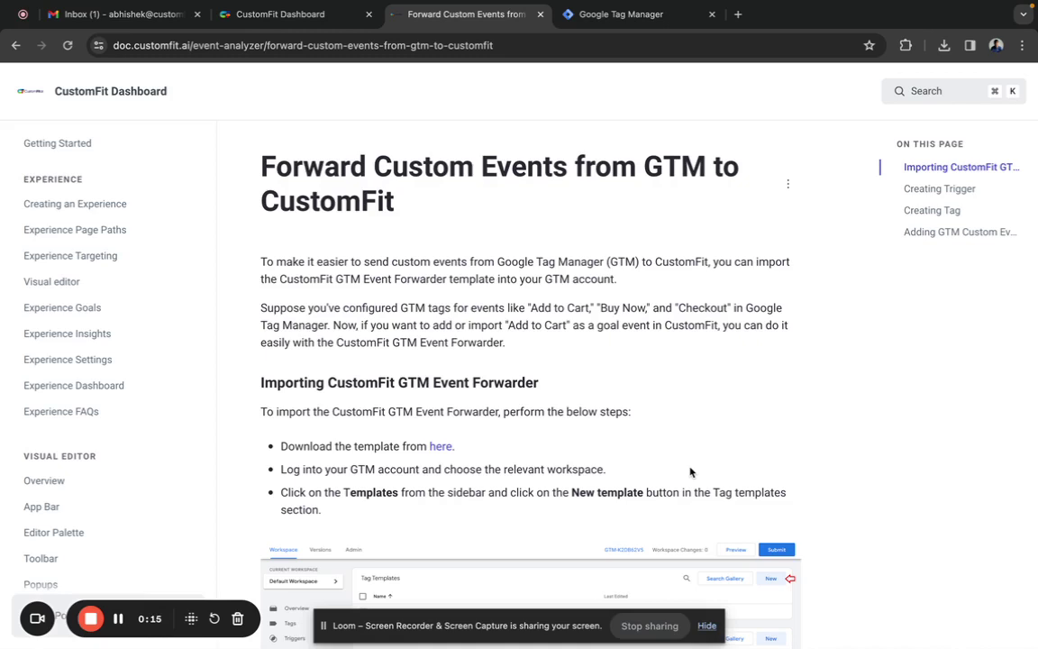
- Switch to Google Tag Manager and open the Test Website container's Default Workspace
click(616, 16)
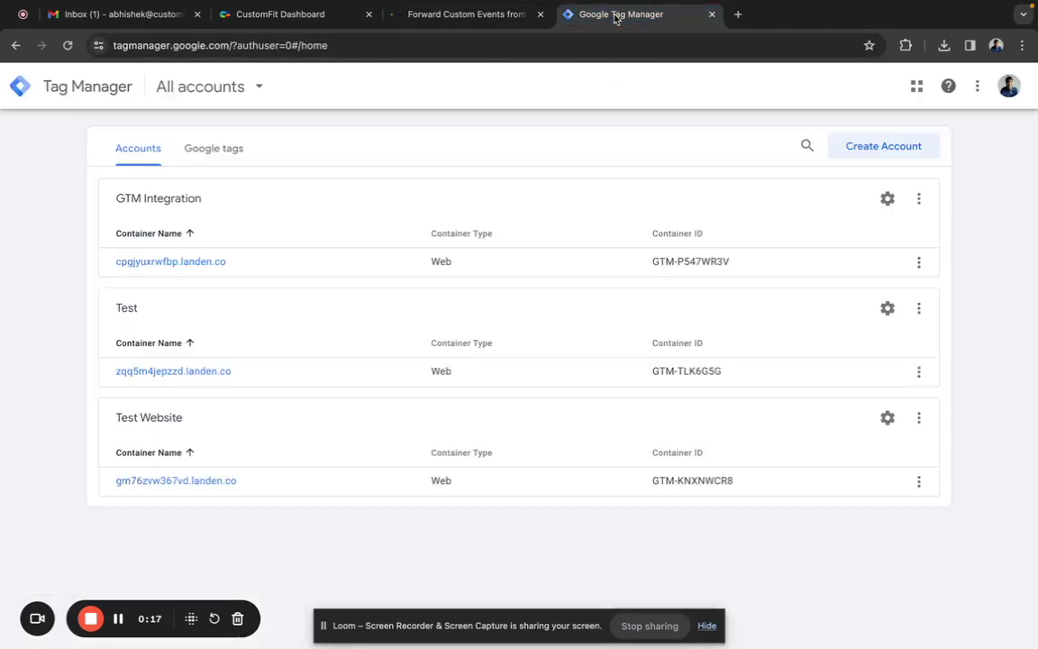
click(219, 482)
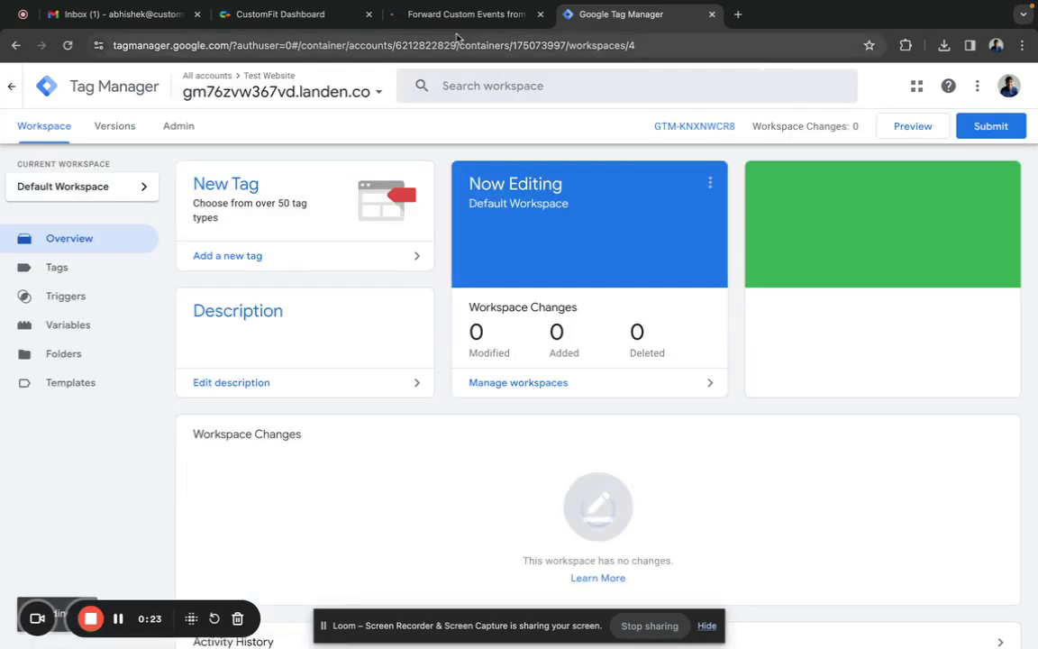
- Download the CustomFit GTM Event Forwarder template zip from the docs guide's link
click(464, 14)
scroll(546, 405, down, 2)
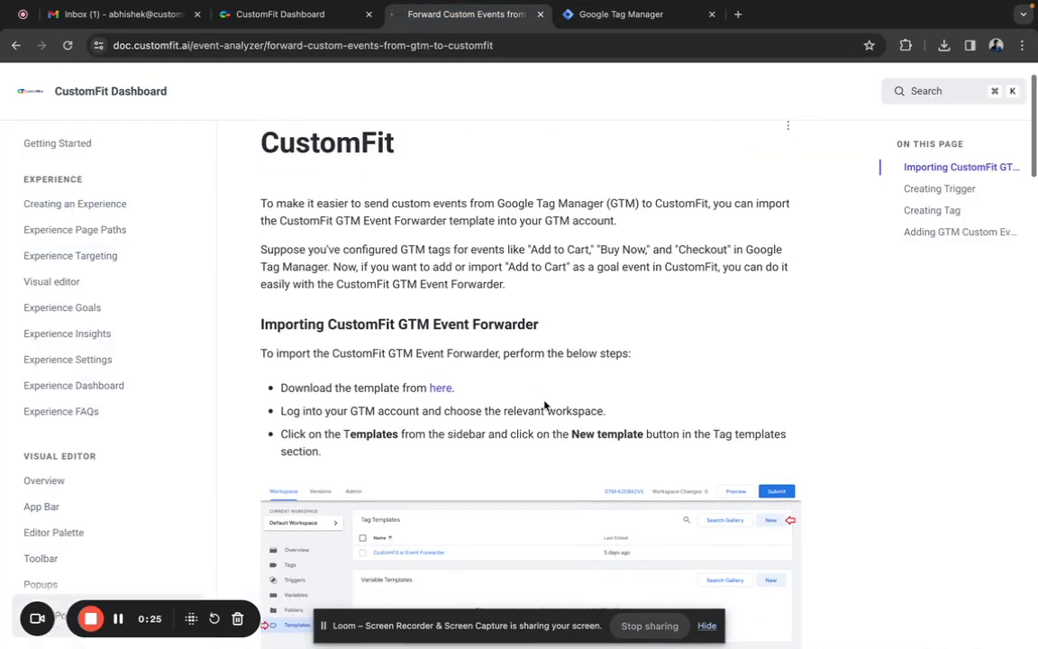
click(440, 389)
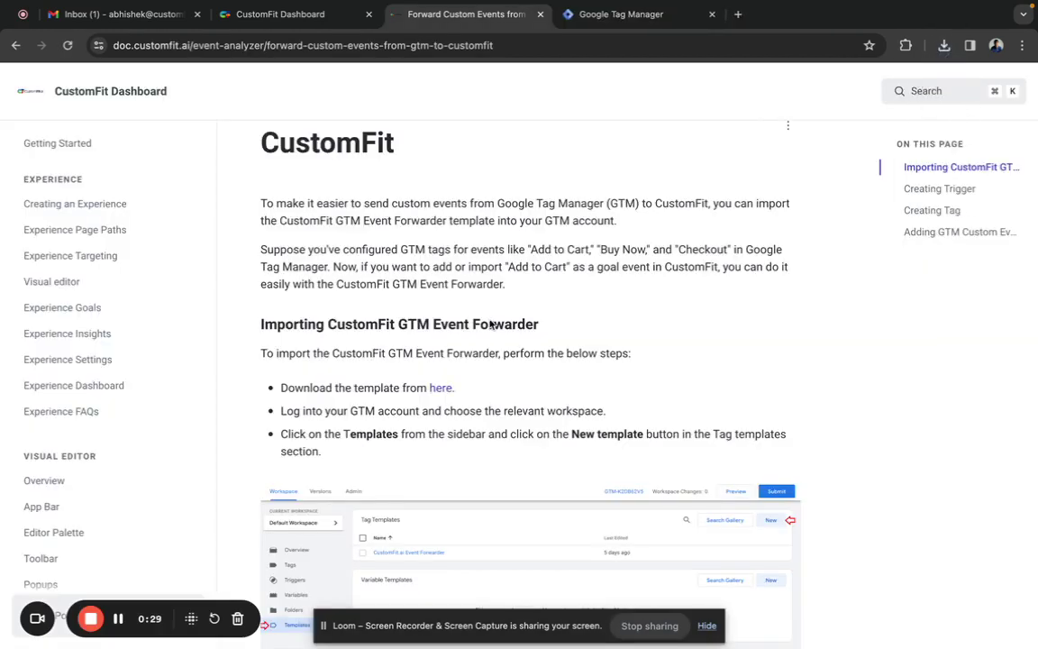
click(943, 46)
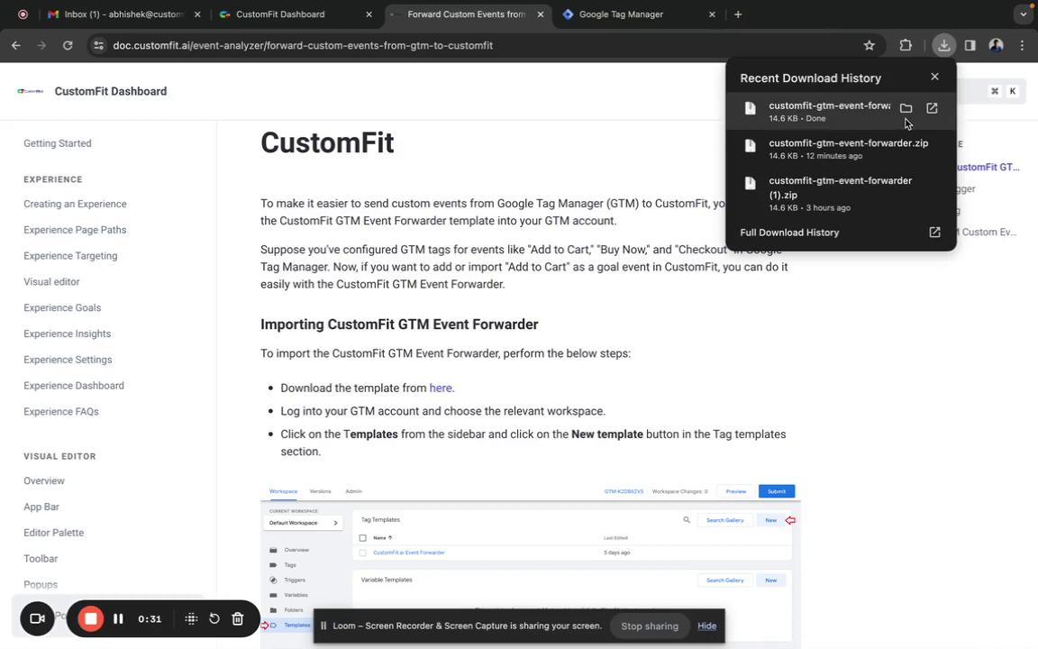
- Extract customfit-gtm-event-forwarder.zip into its own Downloads folder and bring Chrome back
click(906, 109)
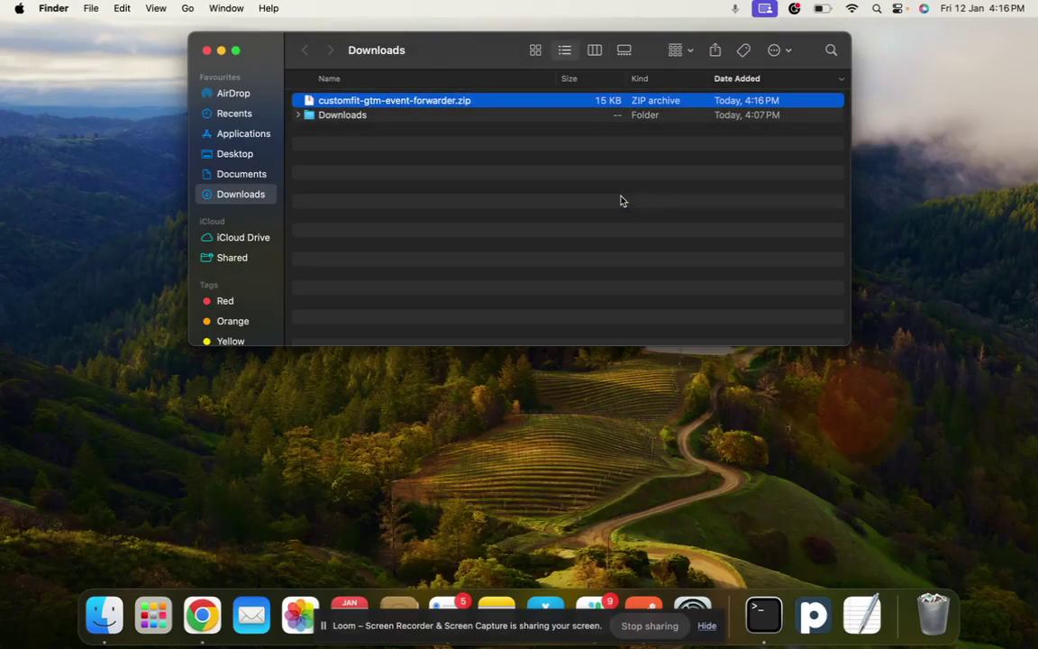
double_click(374, 102)
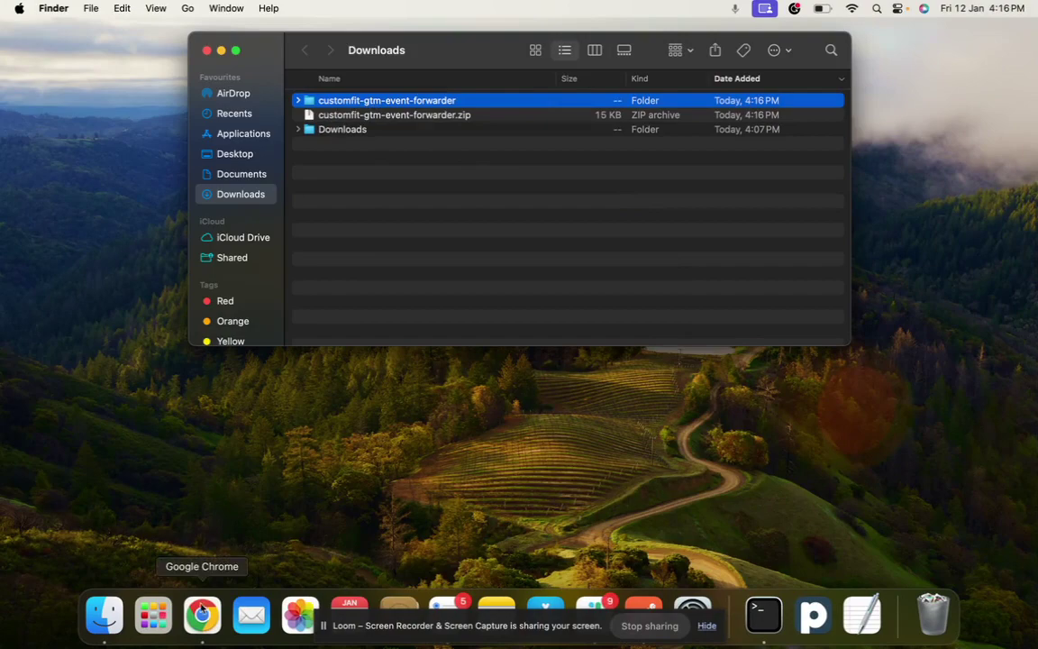
click(202, 614)
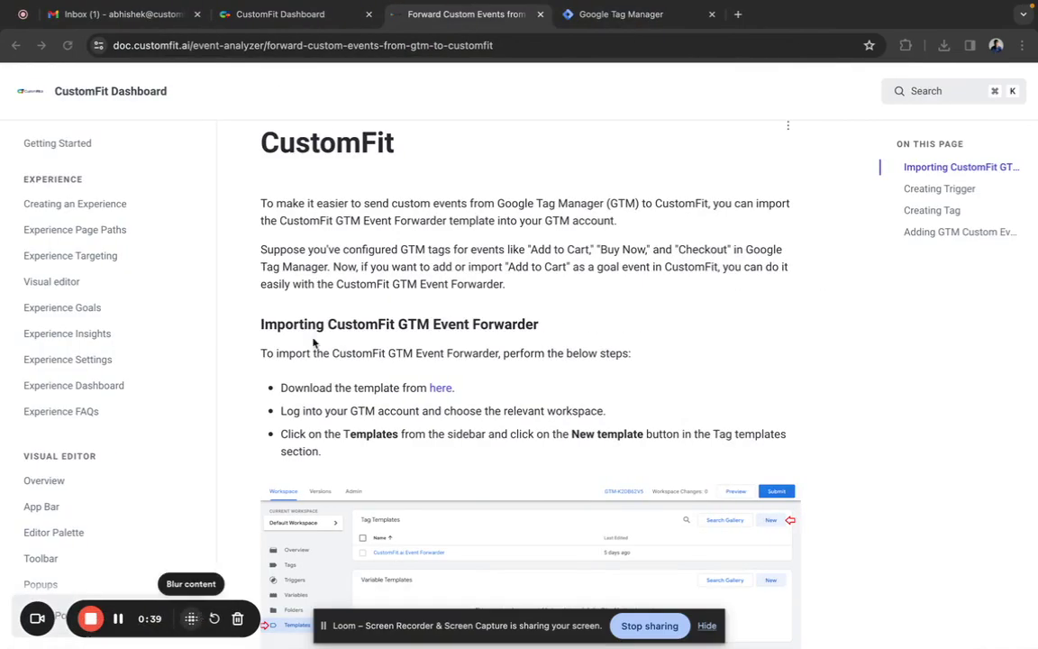
- Import template.tpl as a new tag template, saved as CustomFit.ai Event Forwarder
click(589, 16)
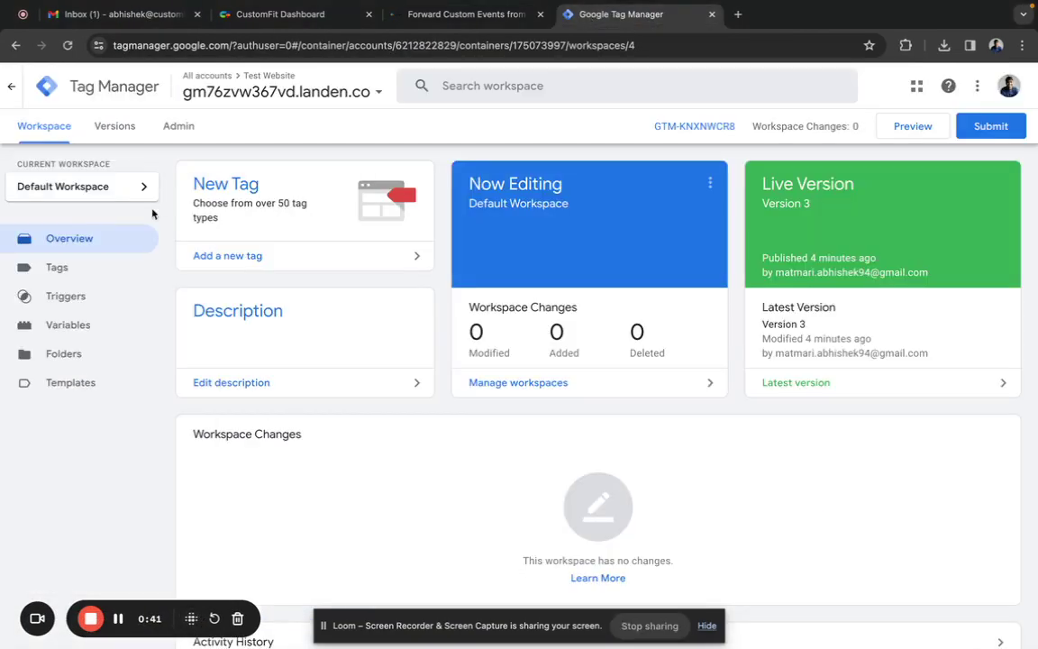
click(72, 387)
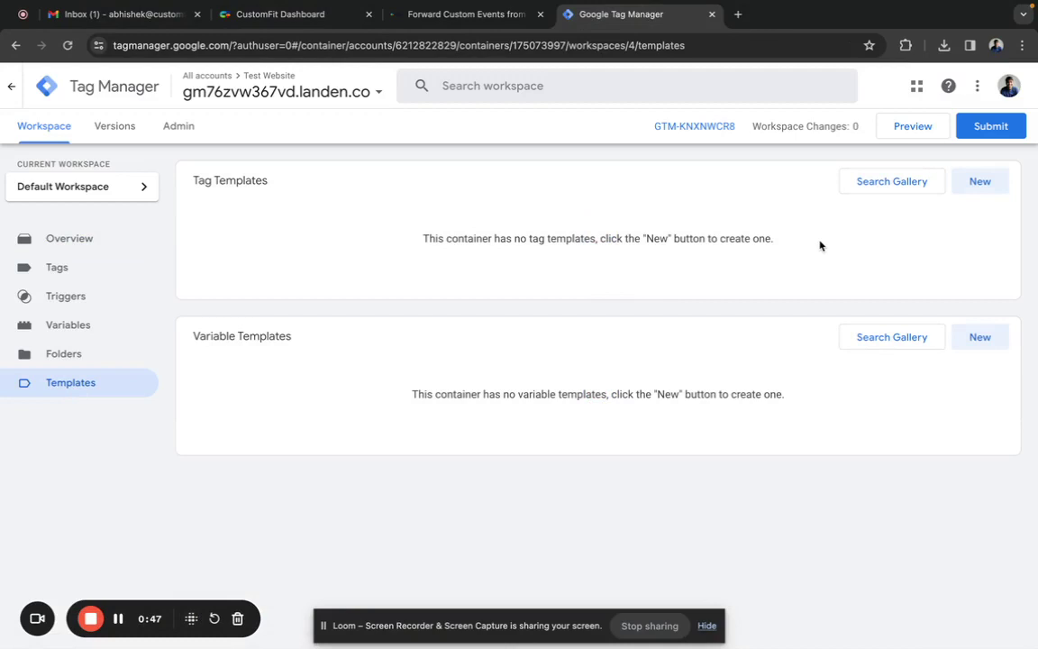
click(979, 183)
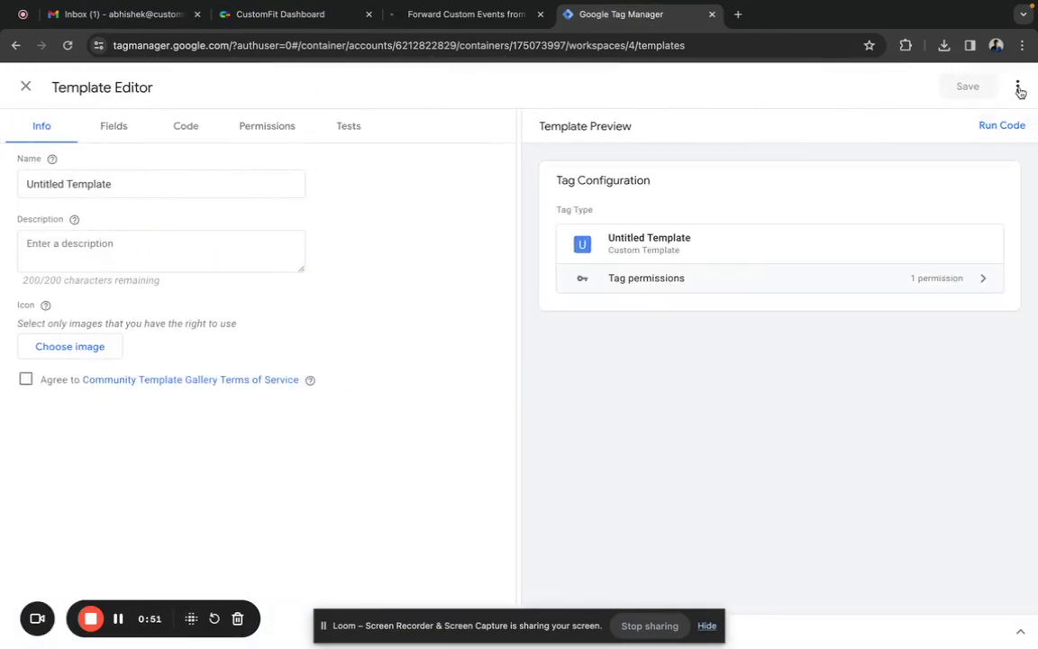
click(1019, 87)
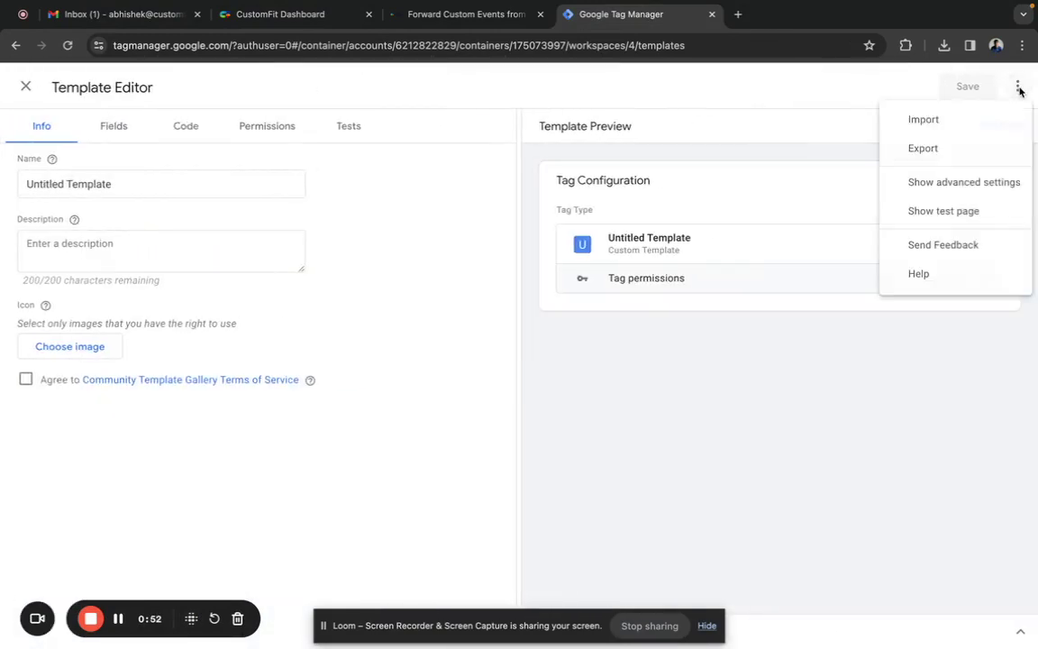
click(960, 125)
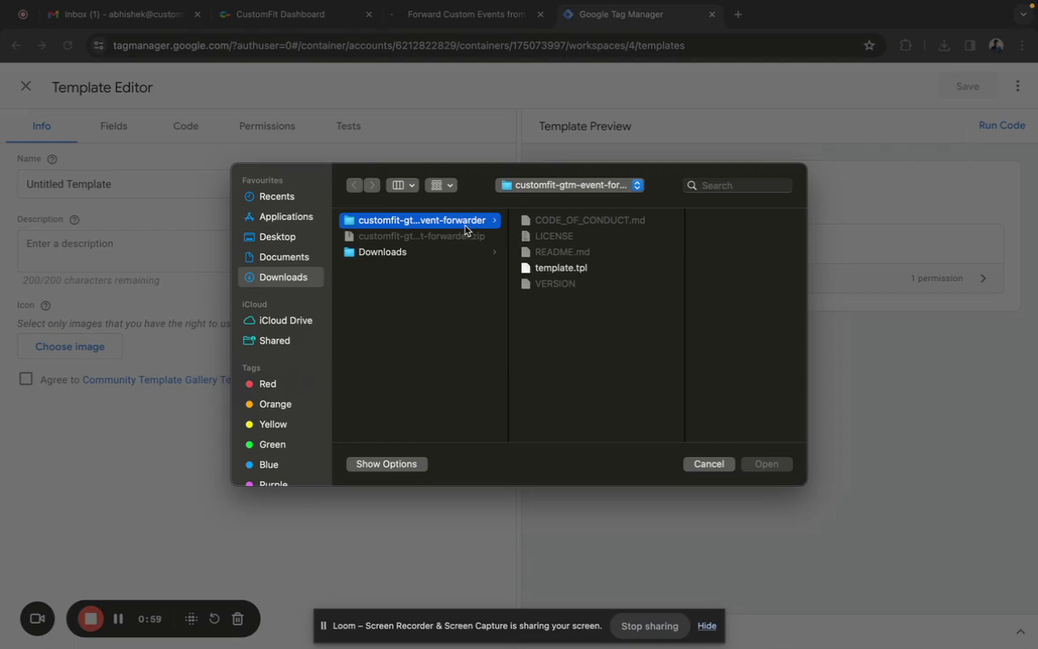
click(555, 268)
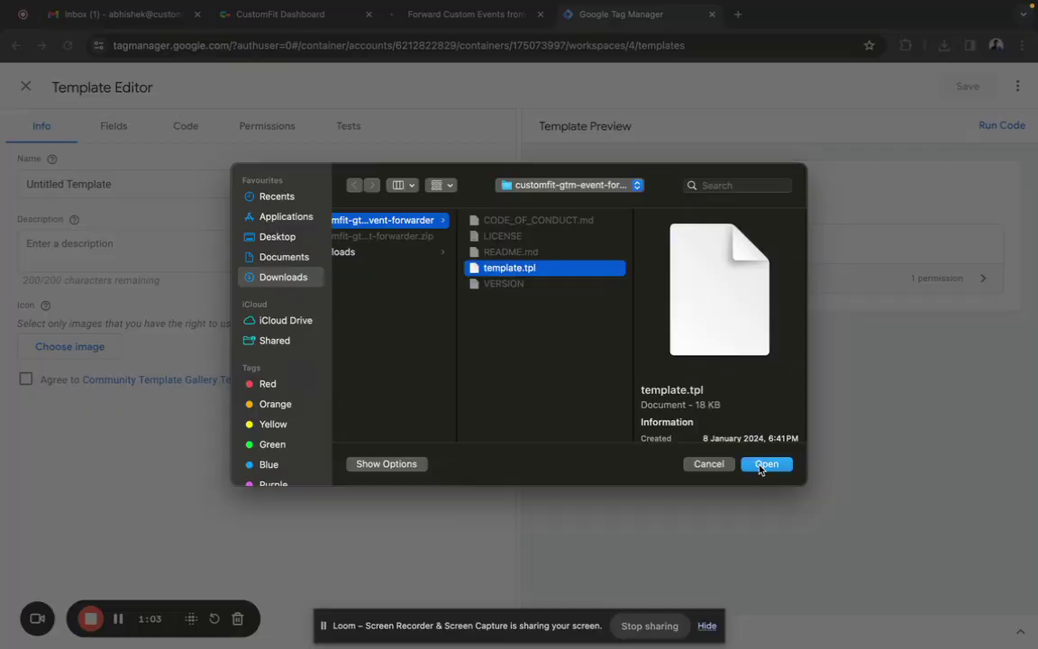
click(765, 464)
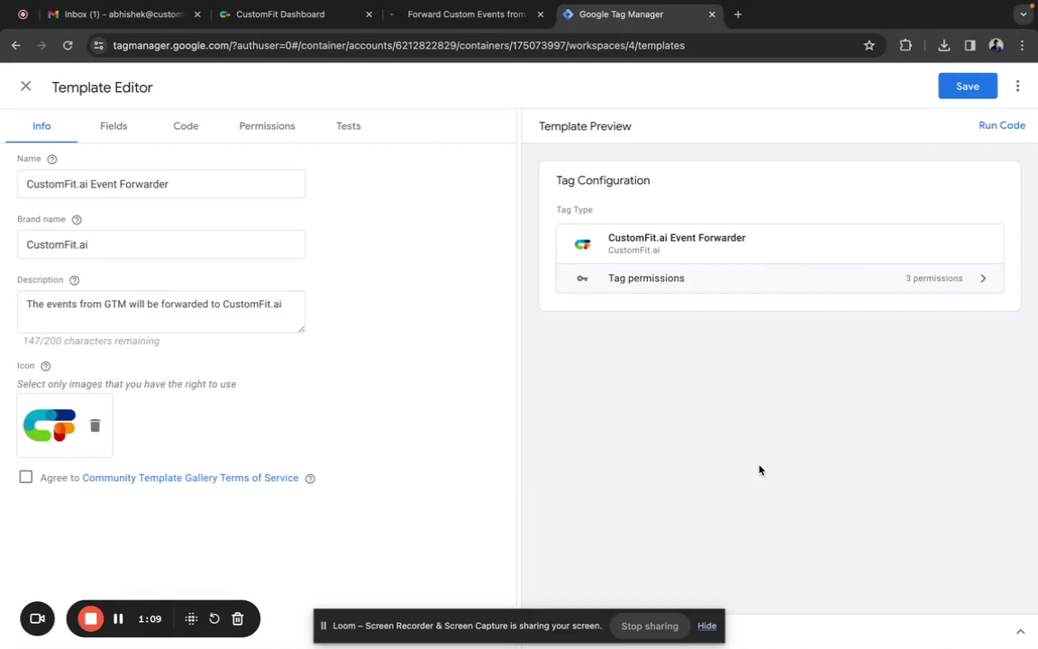
click(962, 86)
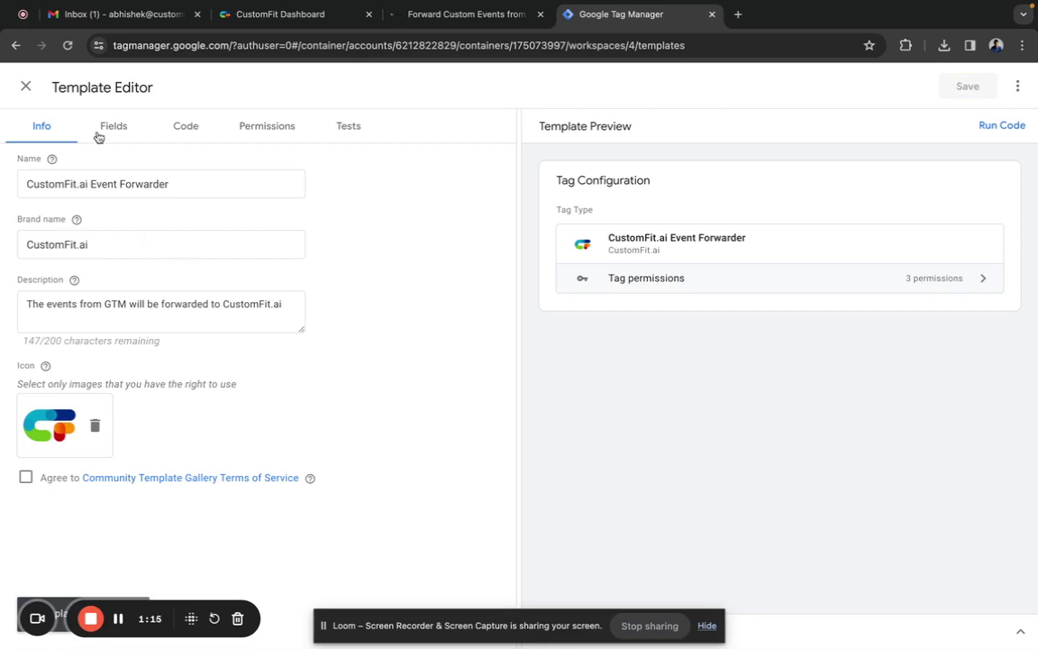
click(24, 89)
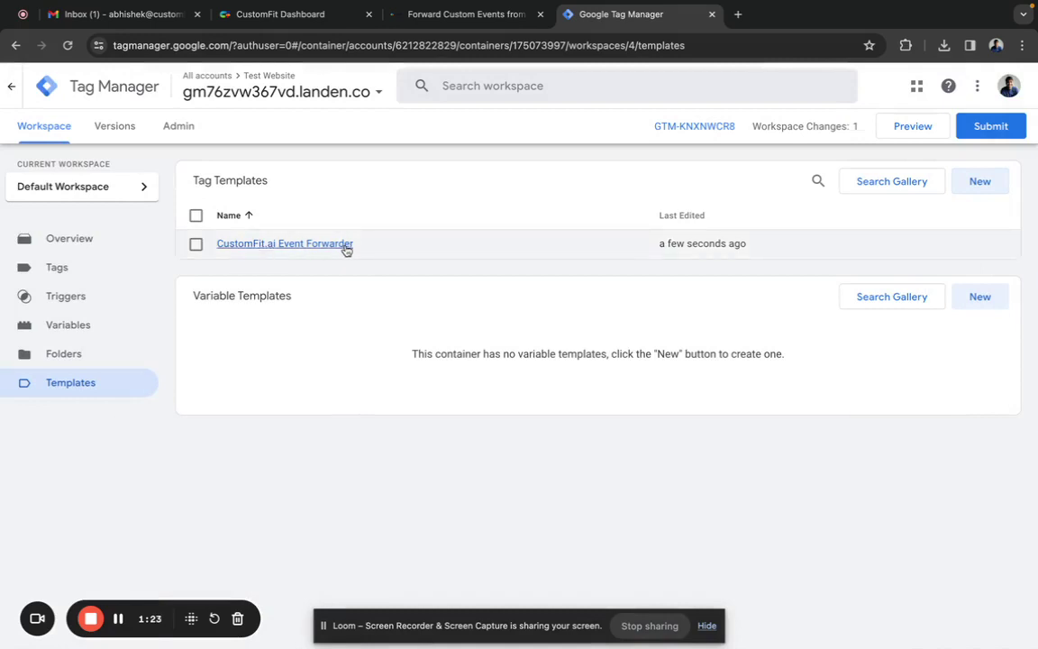
- Select the trigger name CustomFit-GTM-Event-Forwarder-Trigger in the docs' Creating Trigger section
click(455, 14)
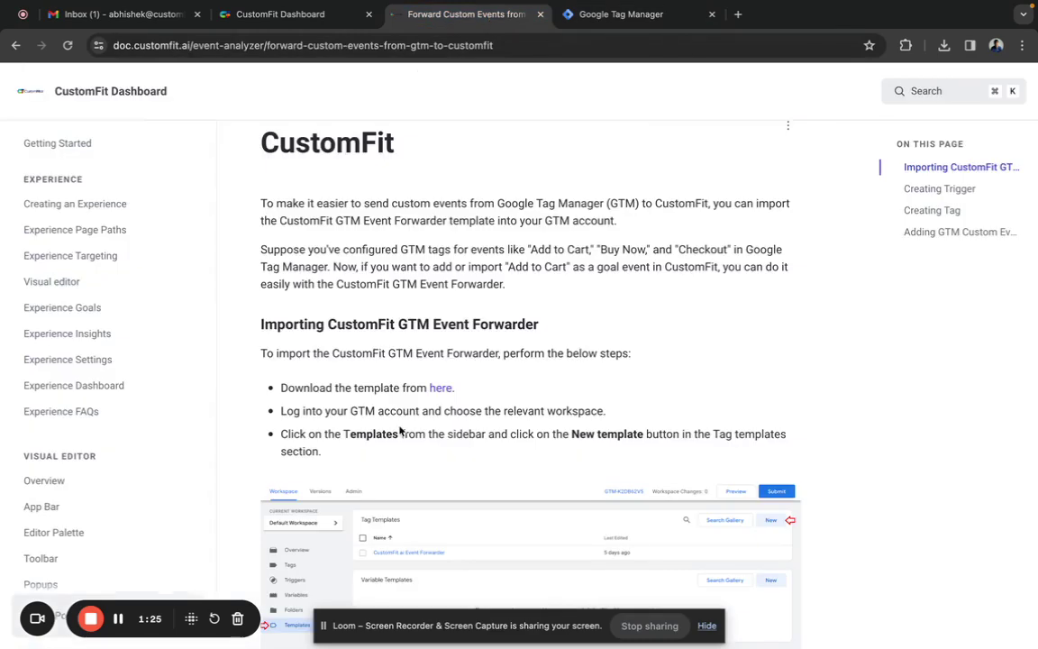
scroll(400, 431, down, 10)
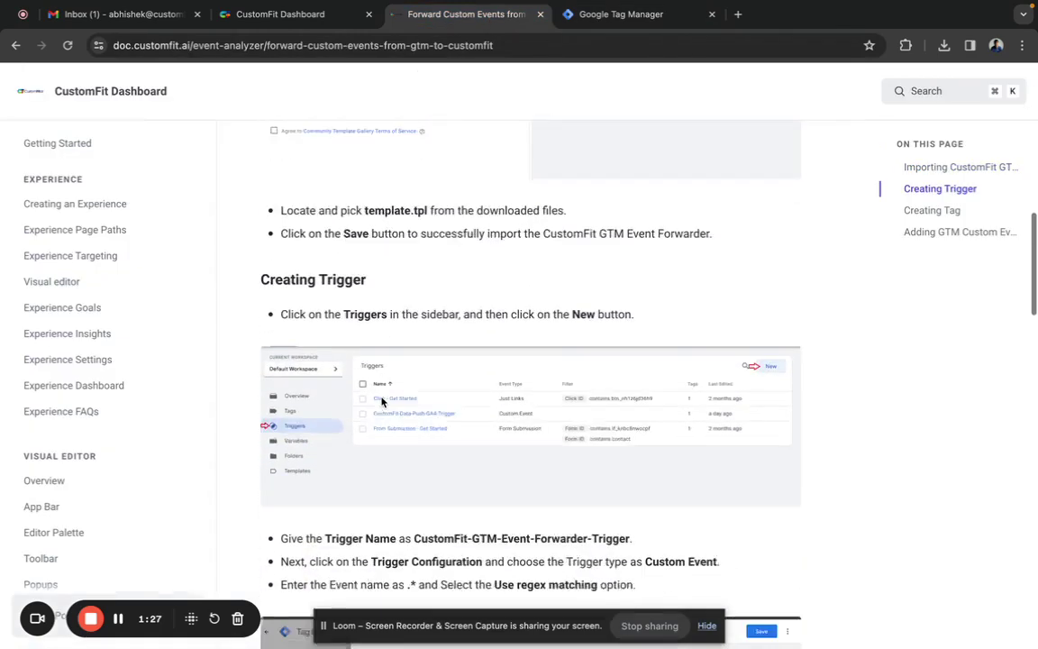
scroll(382, 401, down, 3)
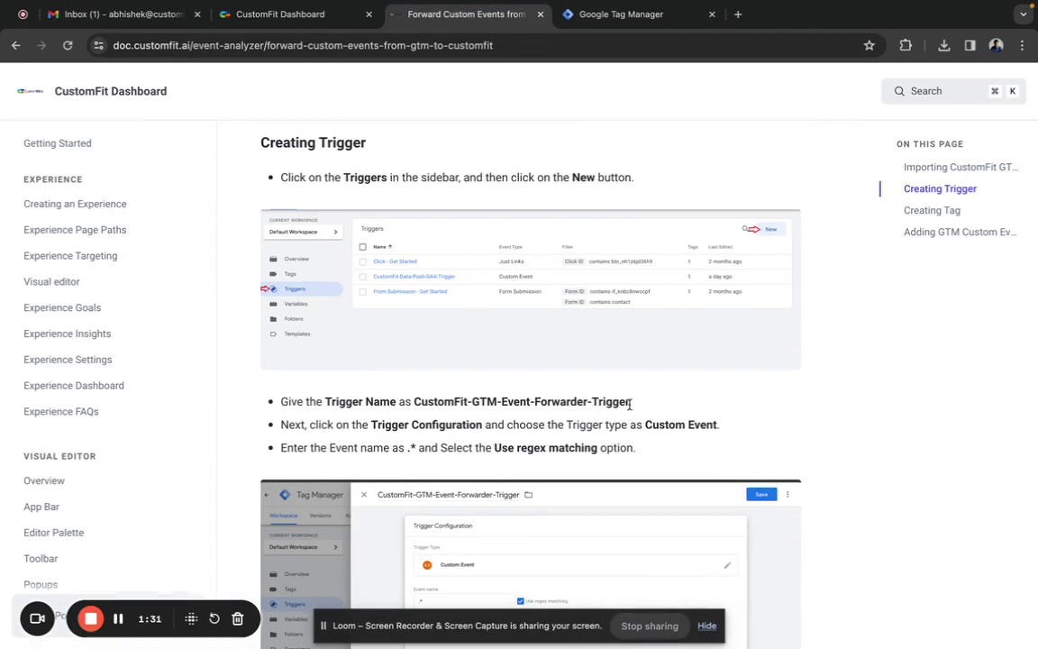
drag(630, 405, 415, 400)
key(super+c)
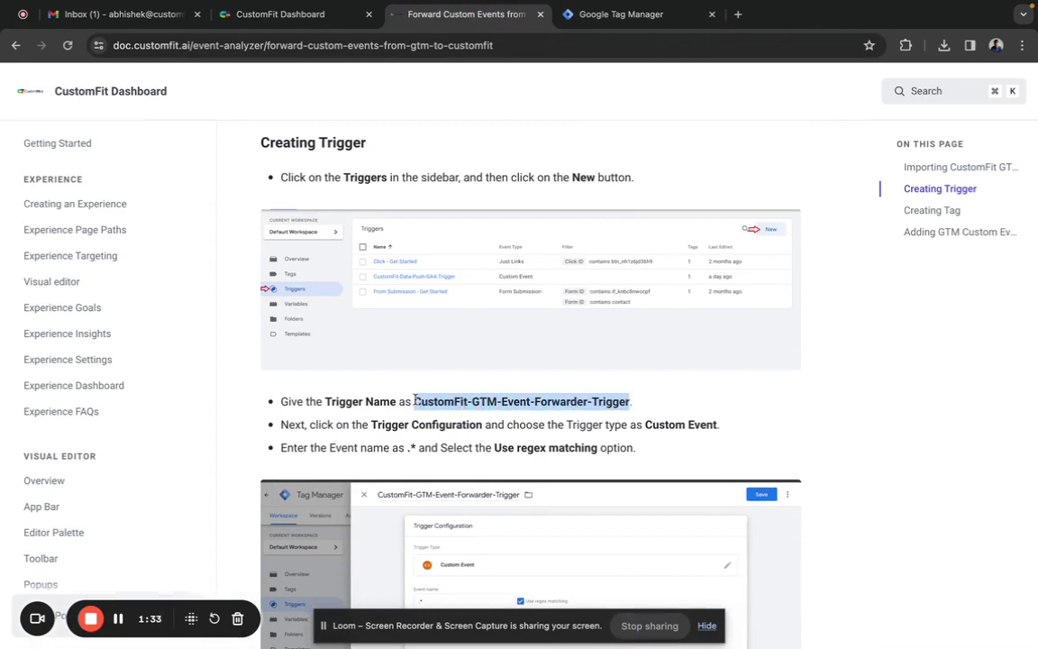
- Start a new trigger and paste in the name CustomFit-GTM-Event-Forwarder-Trigger
click(597, 14)
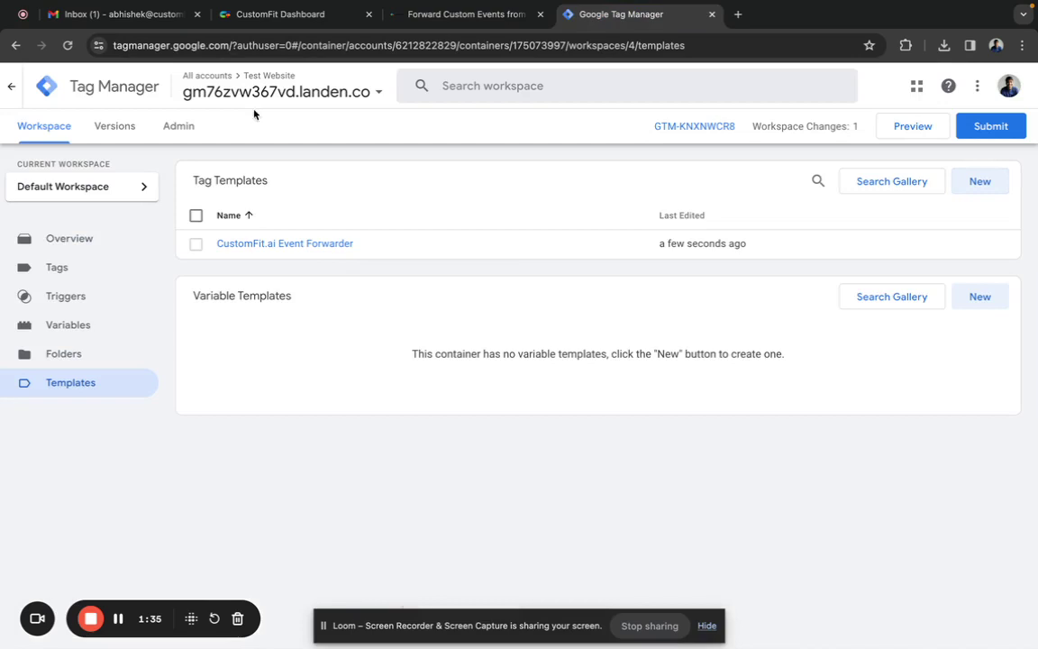
click(66, 297)
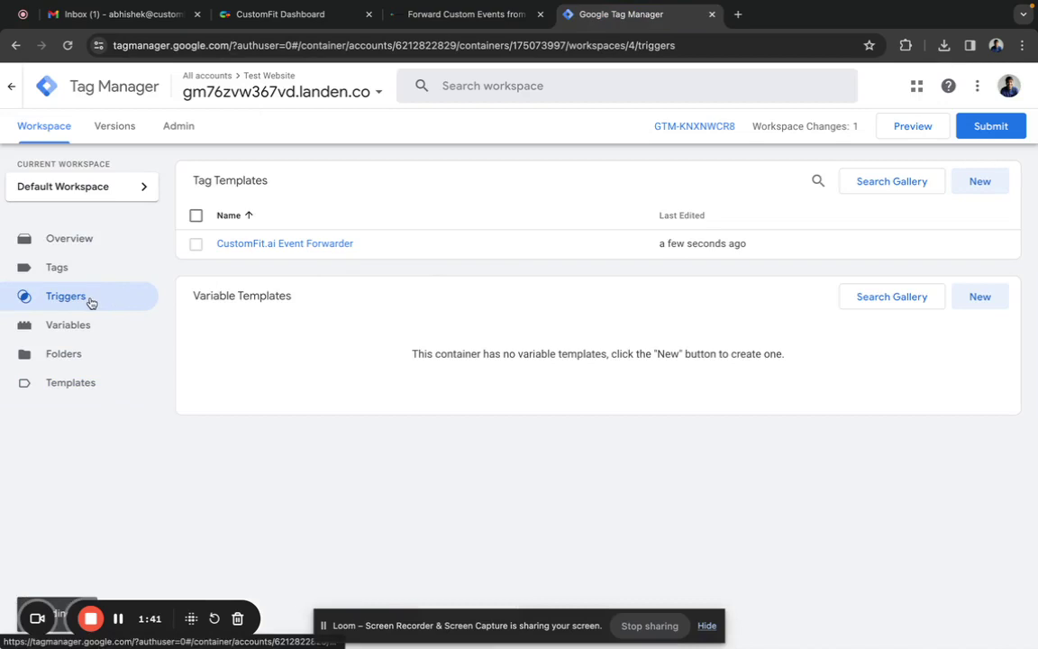
click(90, 302)
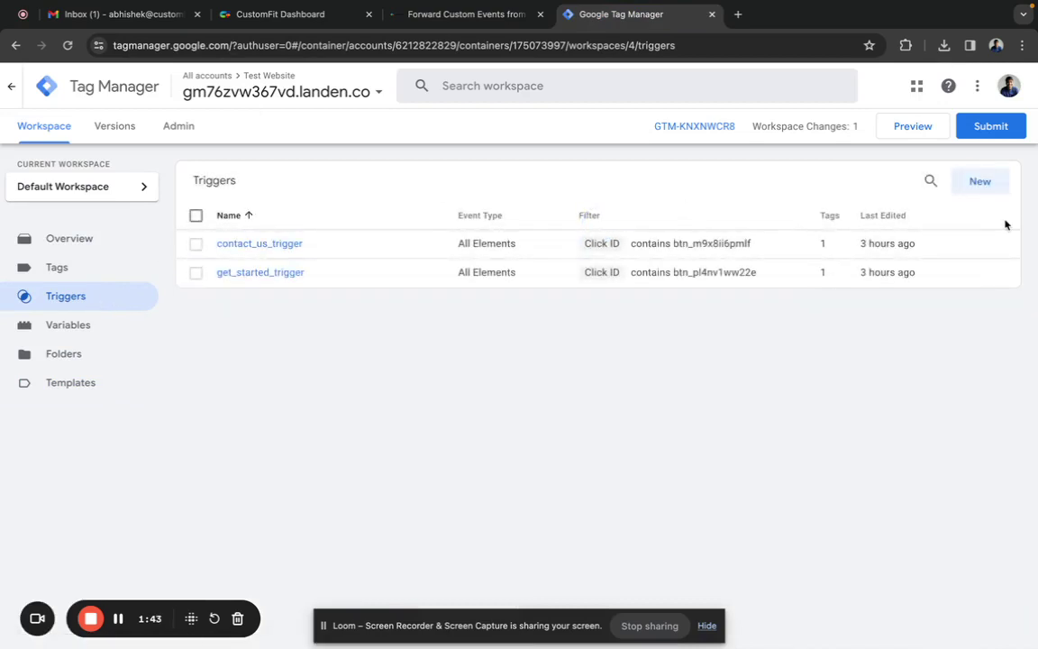
click(979, 190)
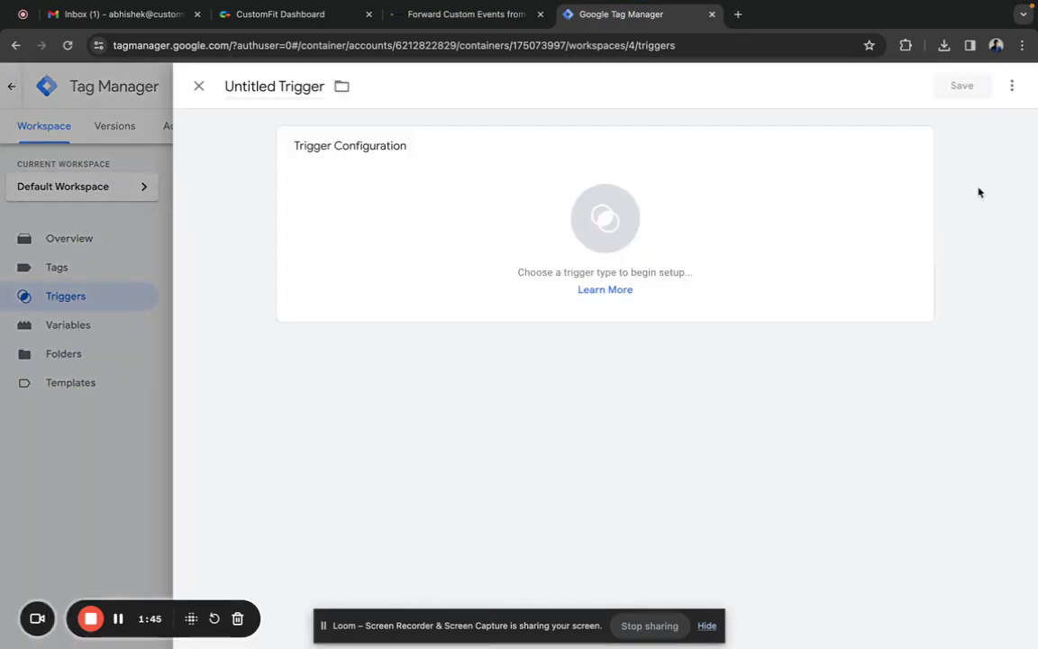
click(290, 87)
key(super+a)
key(super+v)
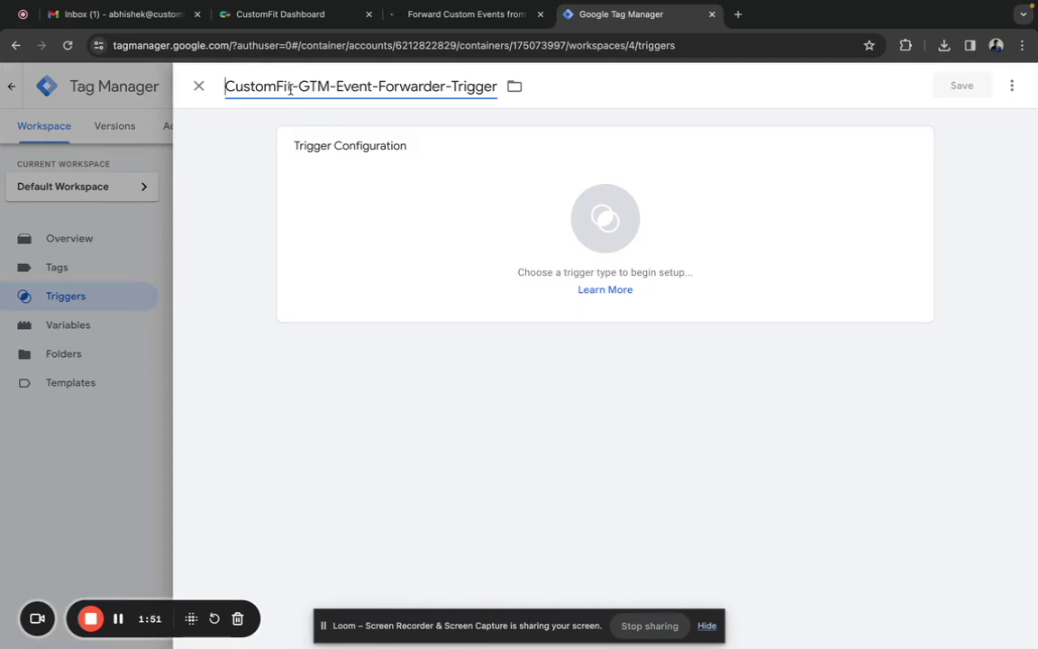
- Make it a Custom Event trigger matching event name .* as regex, and save
click(544, 225)
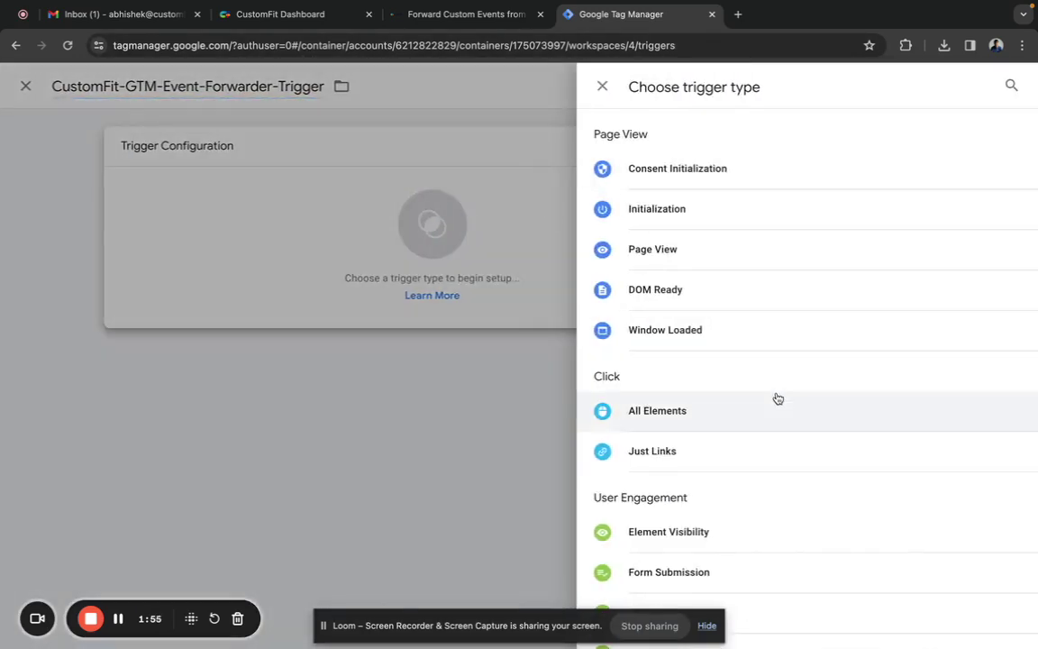
scroll(777, 399, down, 3)
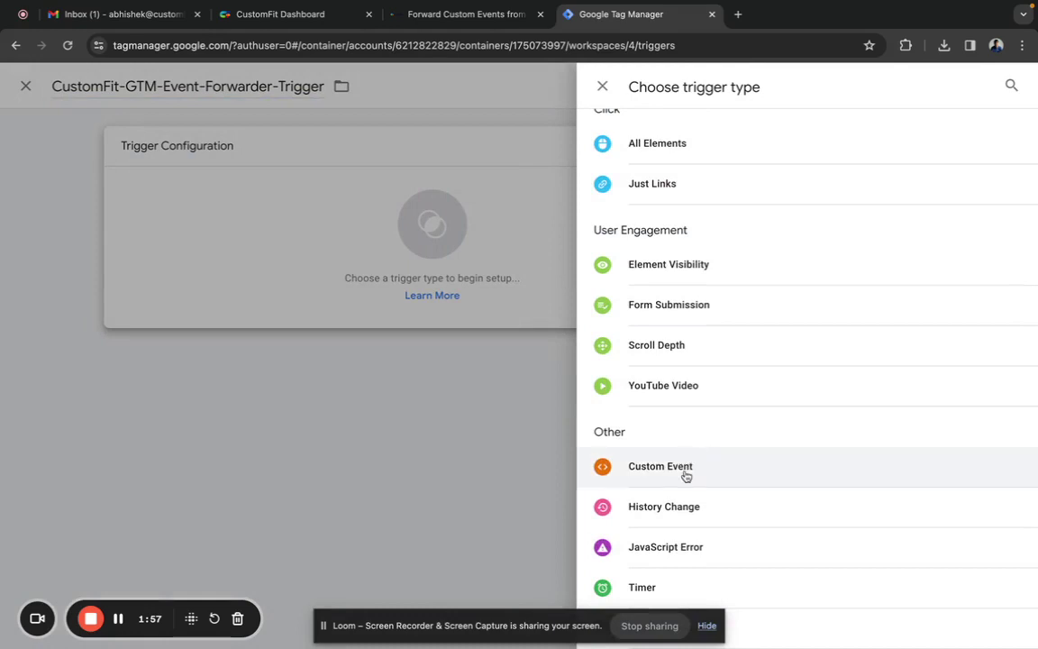
click(685, 468)
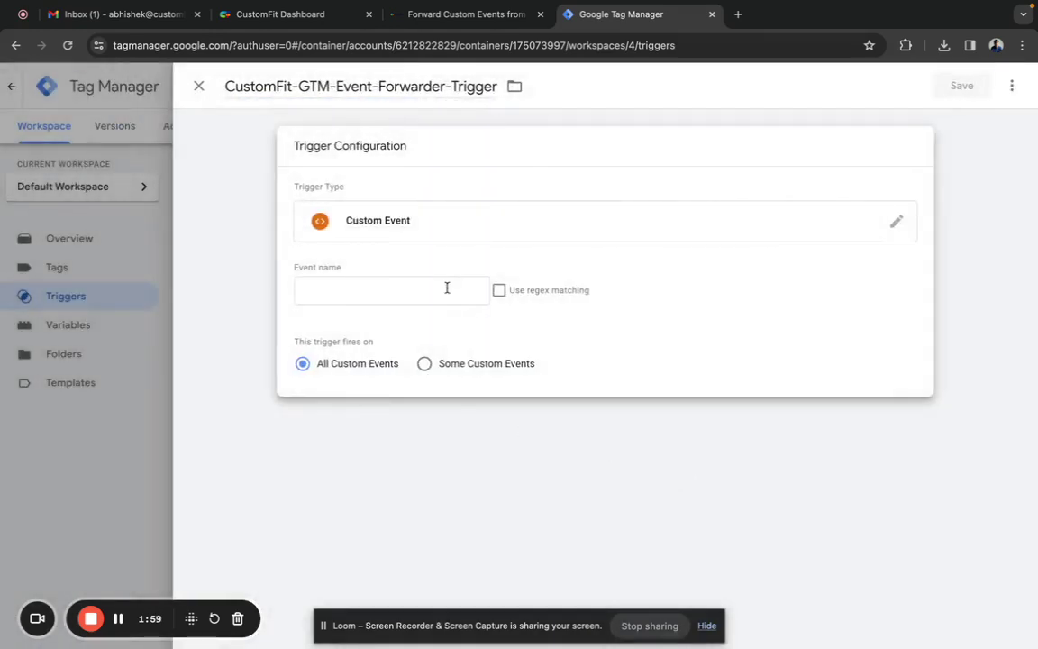
click(446, 287)
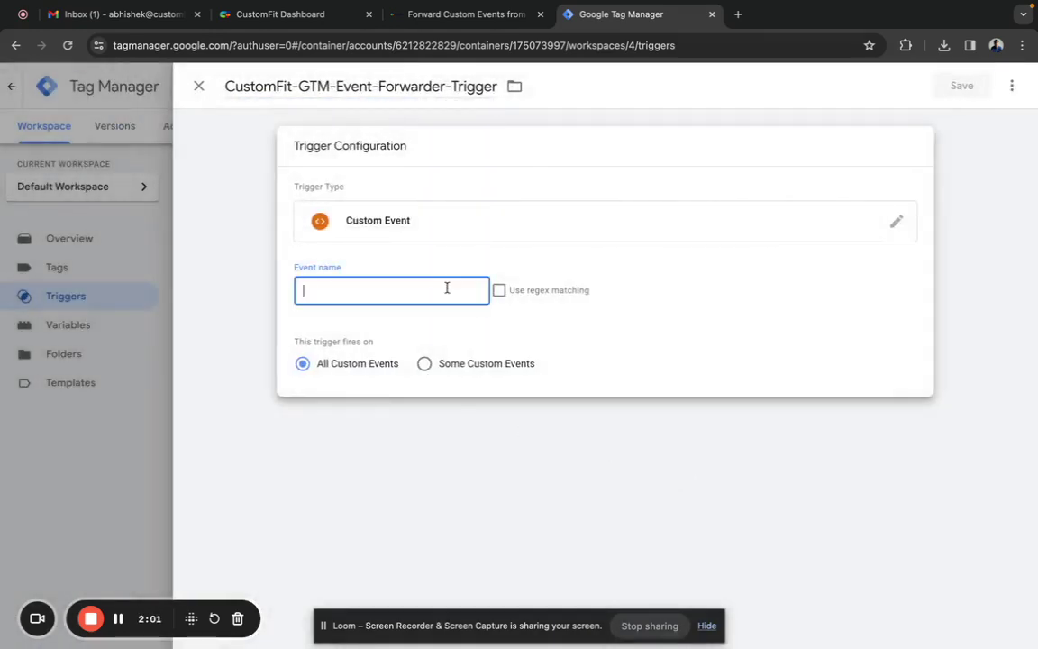
text(.*)
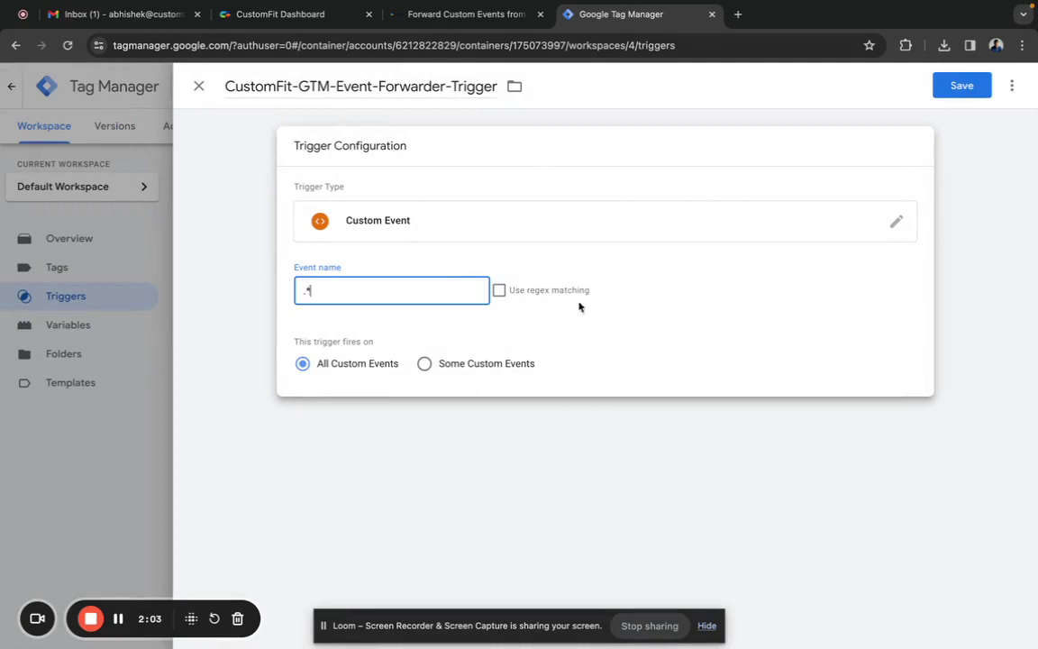
click(500, 291)
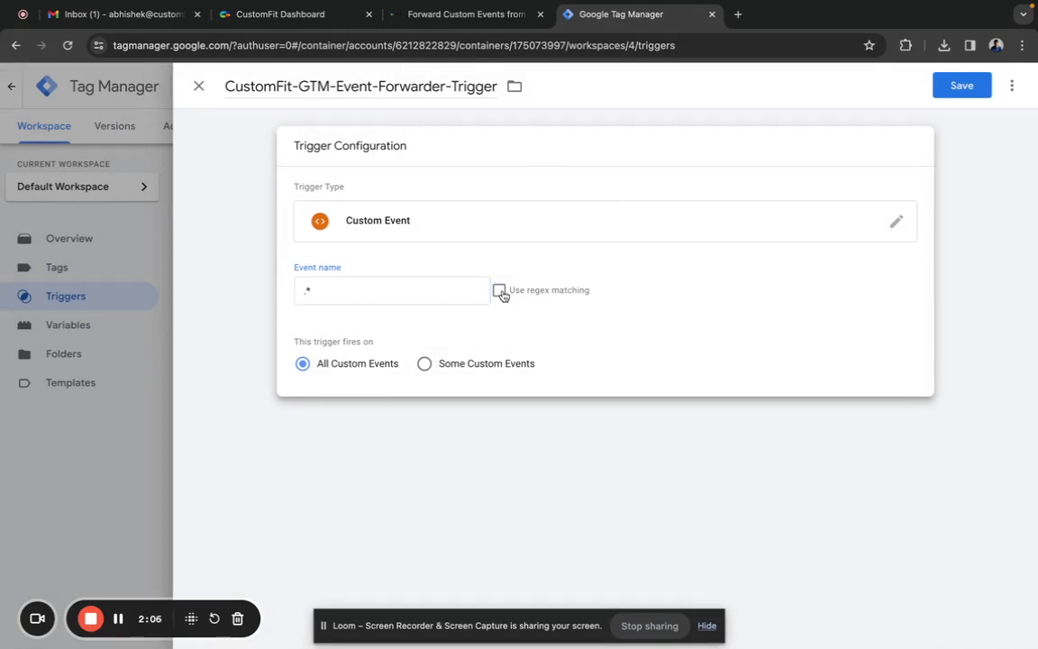
click(962, 87)
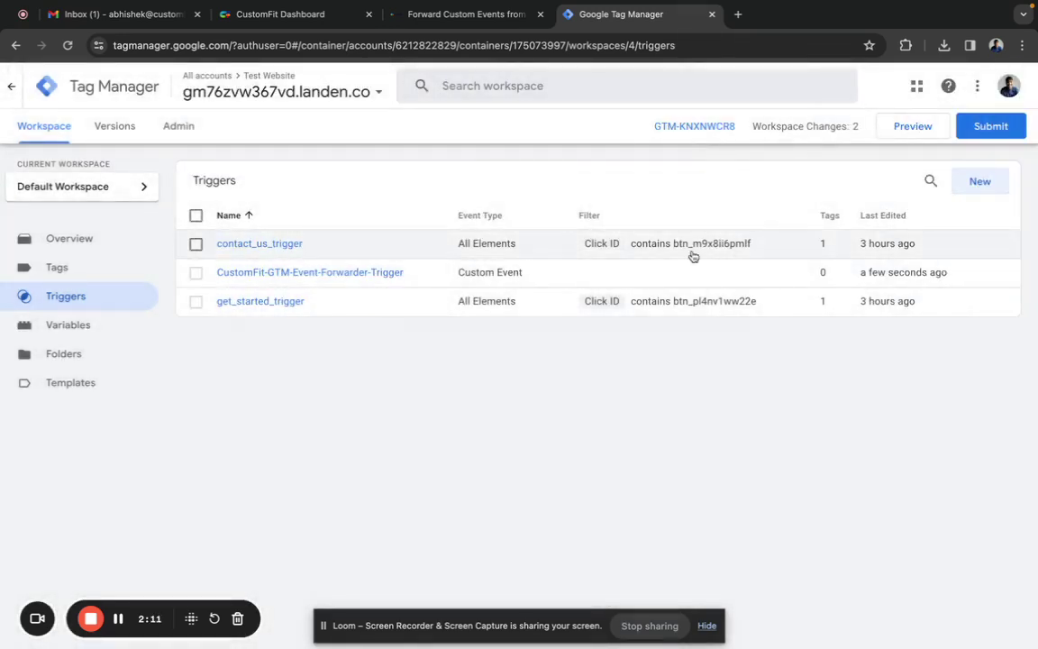
- Select the recommended tag name CustomFit GTM Event Forwarder Tag in the docs' Creating Tag section
click(466, 18)
scroll(443, 389, down, 10)
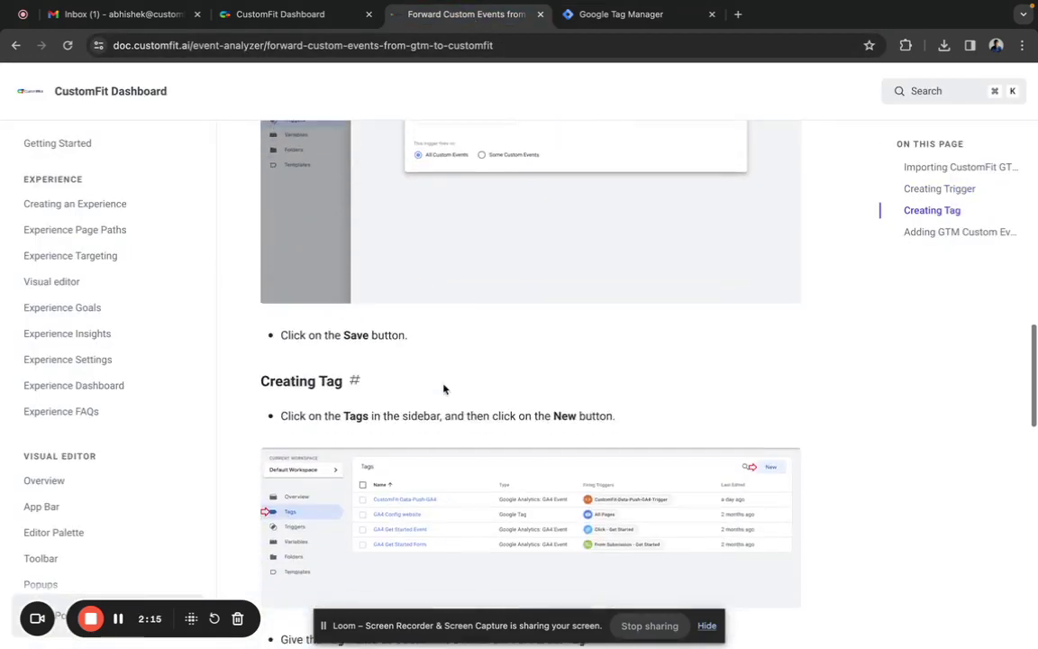
scroll(444, 388, down, 3)
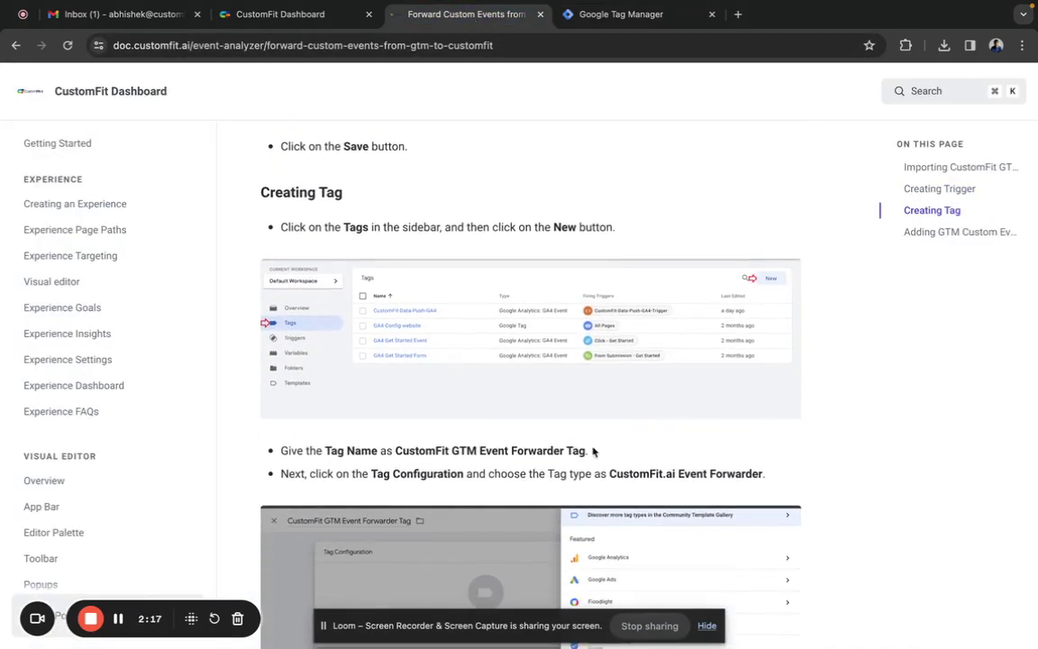
drag(586, 450, 394, 449)
key(ctrl+c)
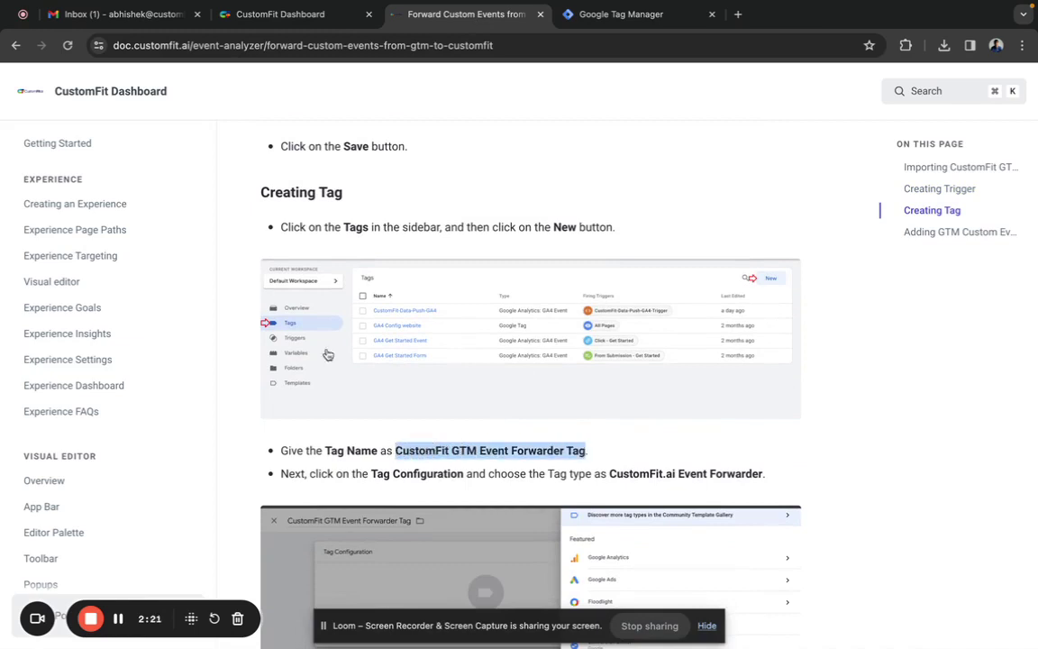
- Start a new tag named CustomFit GTM Event Forwarder Tag and browse its tag types
click(585, 14)
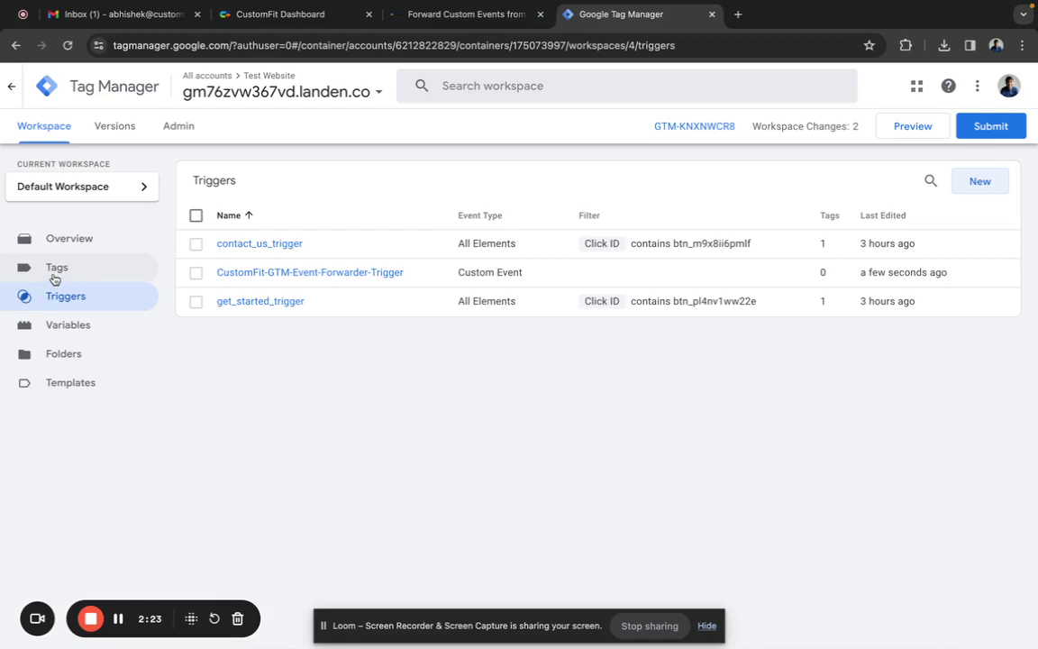
click(54, 270)
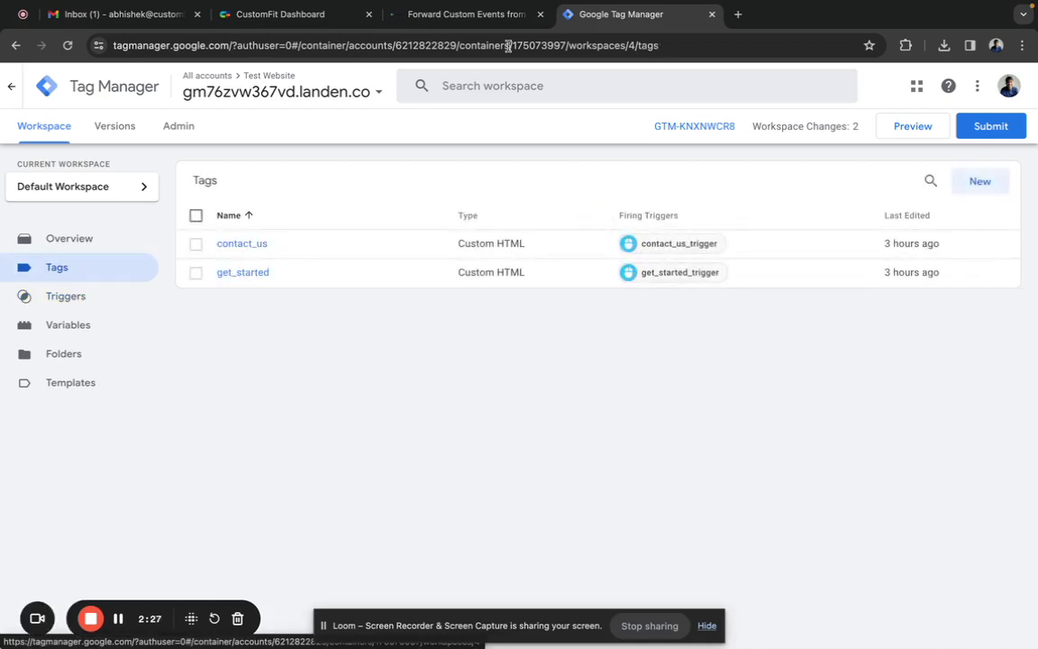
click(983, 181)
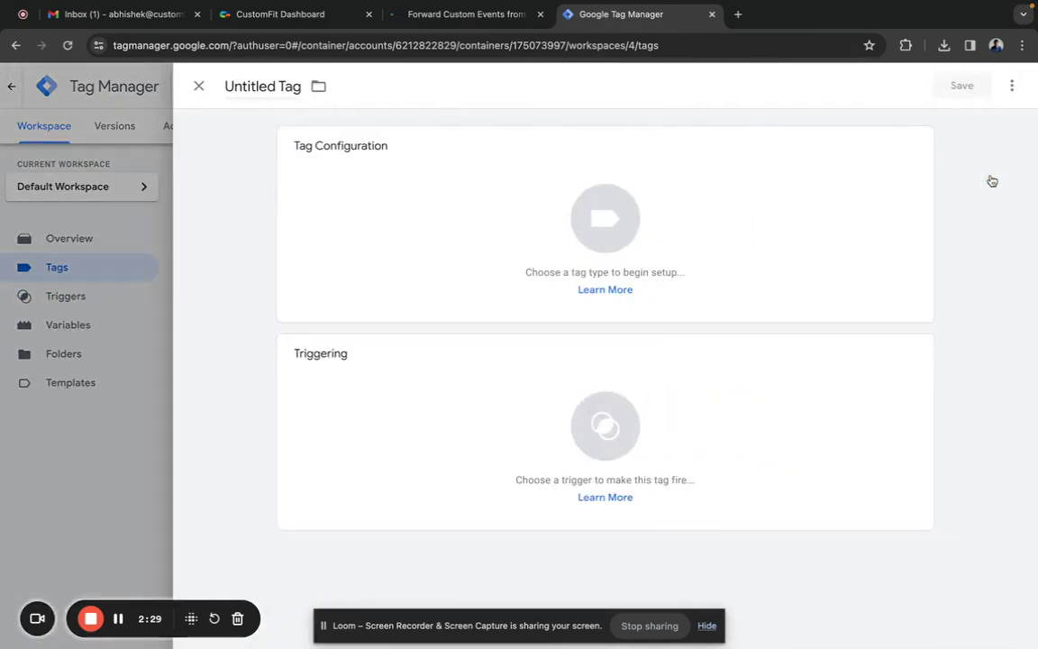
click(276, 88)
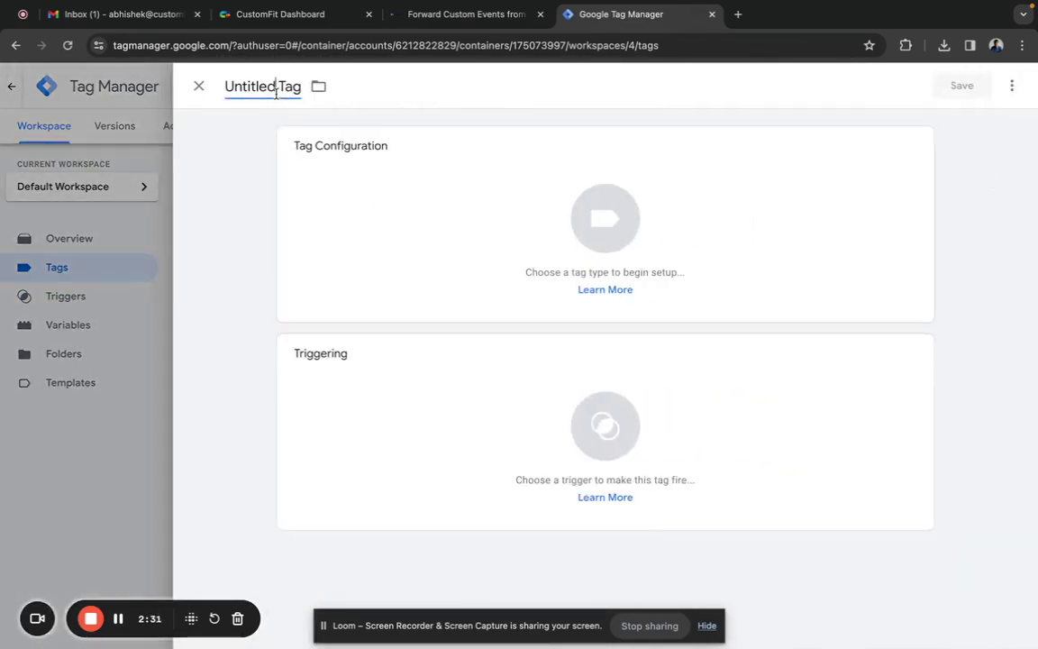
key(ctrl+a)
key(ctrl+v)
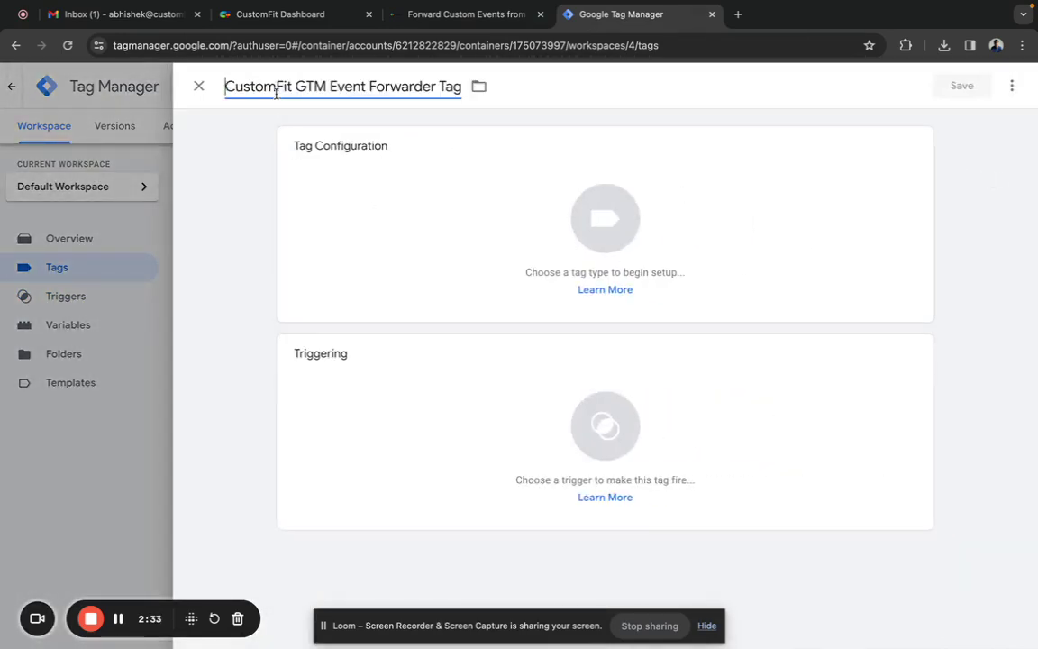
click(506, 221)
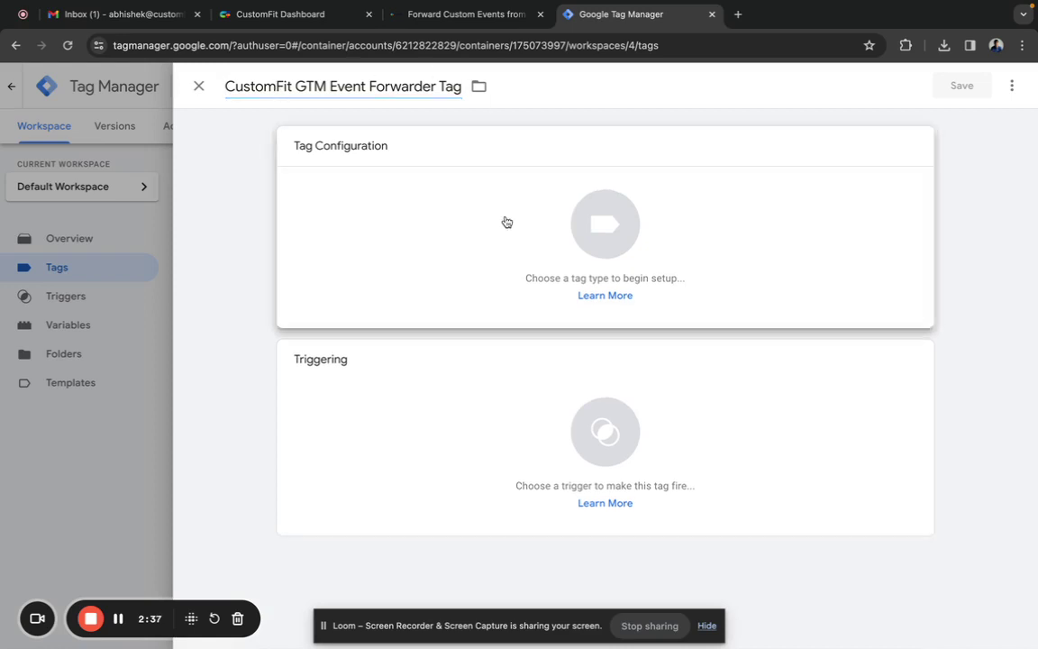
scroll(698, 377, down, 2)
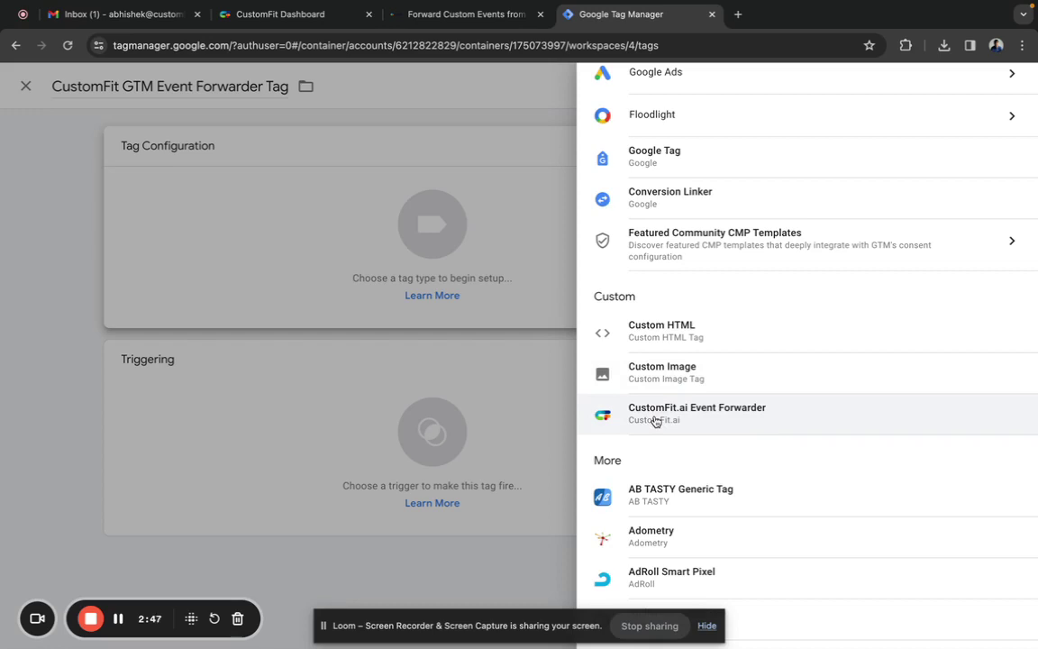
- Make the tag a CustomFit.ai Event Forwarder that forwards the get_started_cta event
click(655, 414)
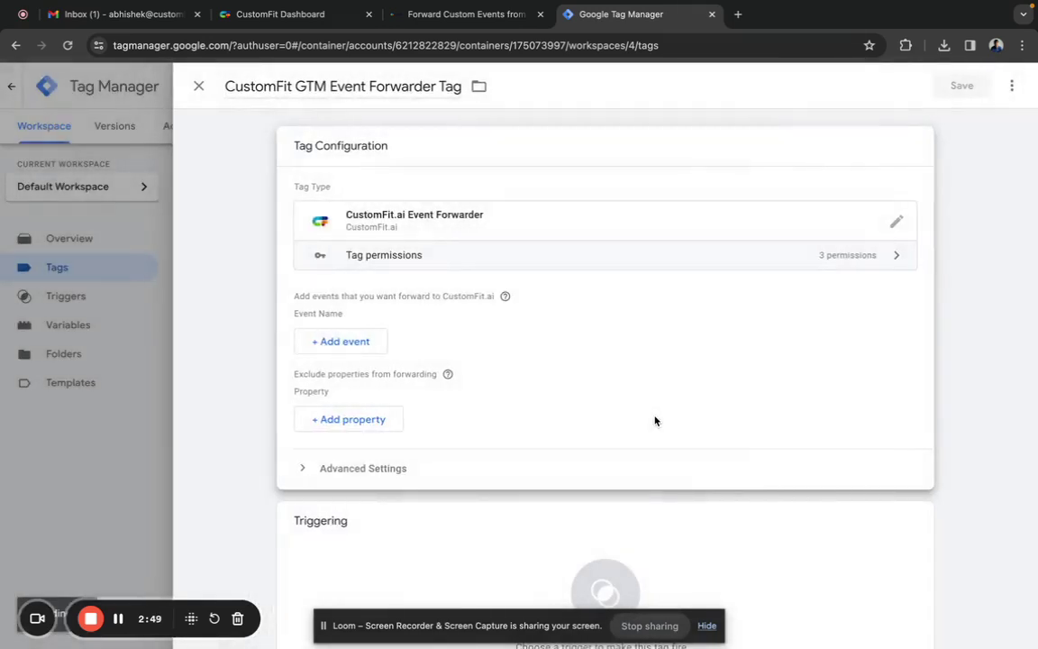
scroll(655, 421, down, 1)
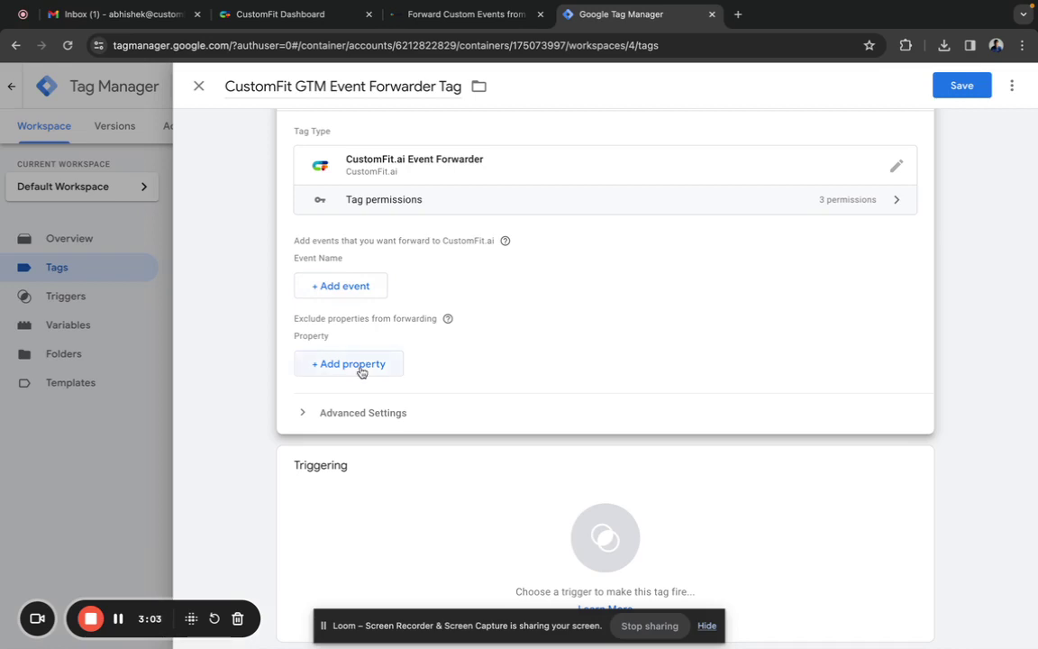
click(353, 290)
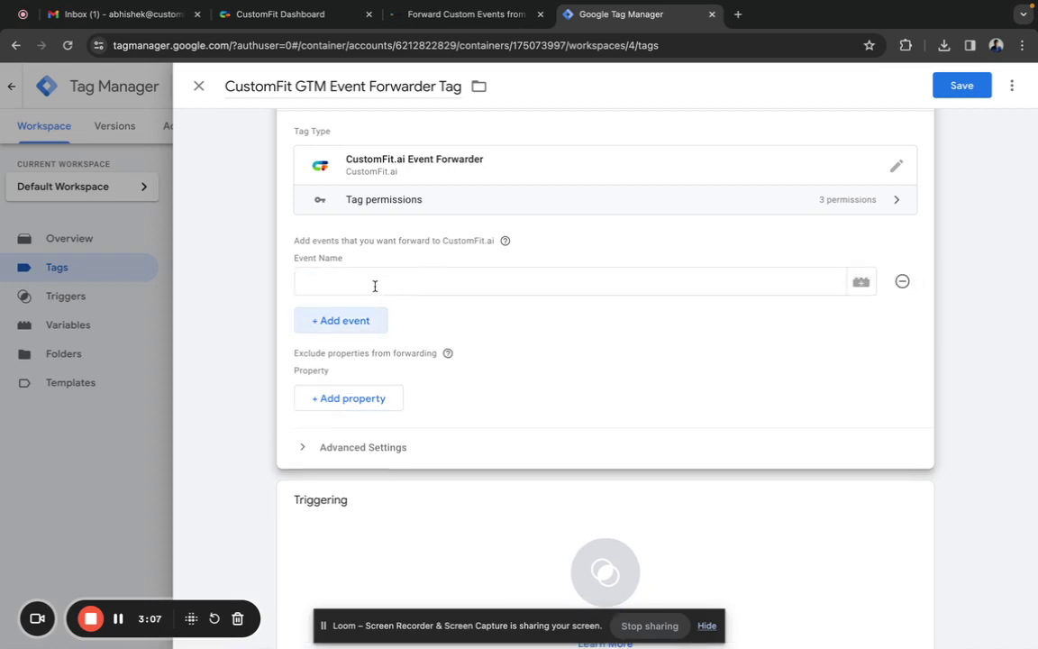
click(374, 285)
text(get)
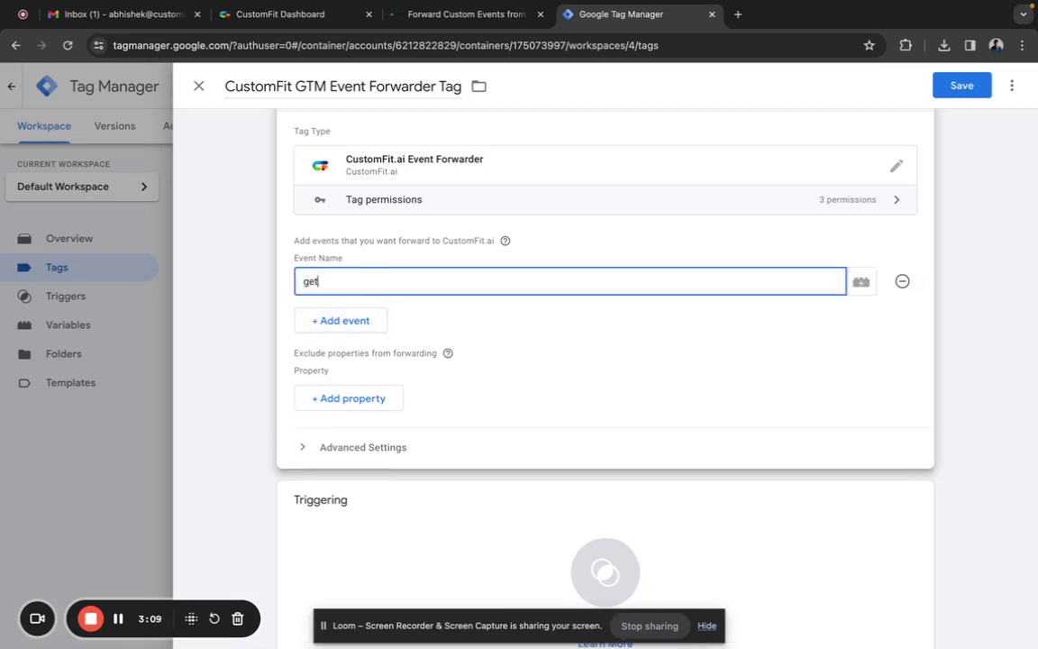
text(_started_cta)
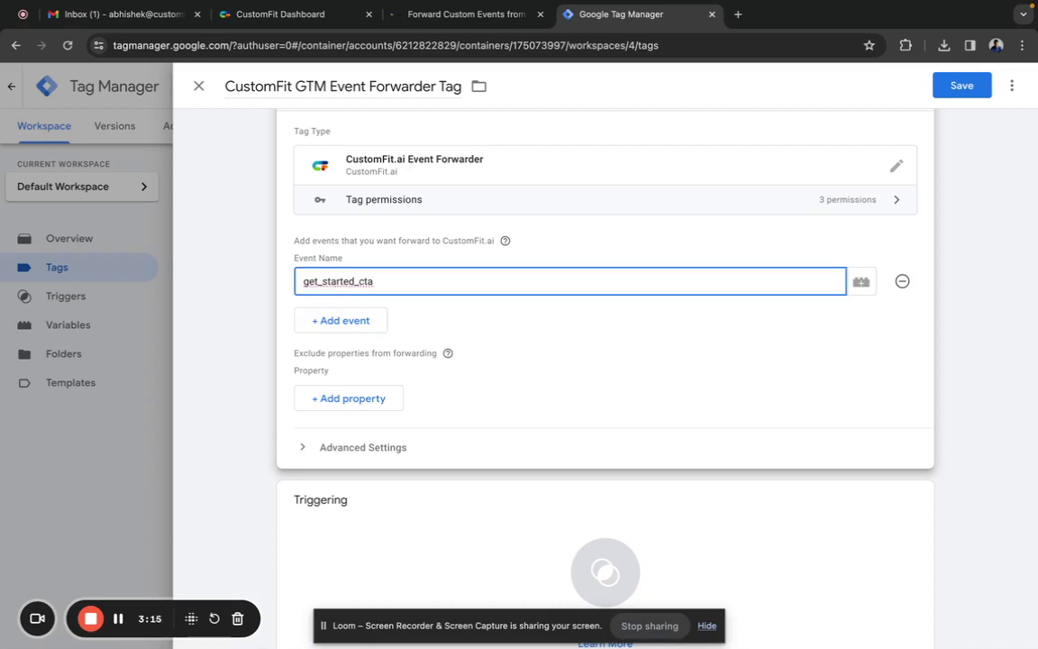
- Add two extra event rows, then remove the empty rows so only get_started_cta remains
click(324, 321)
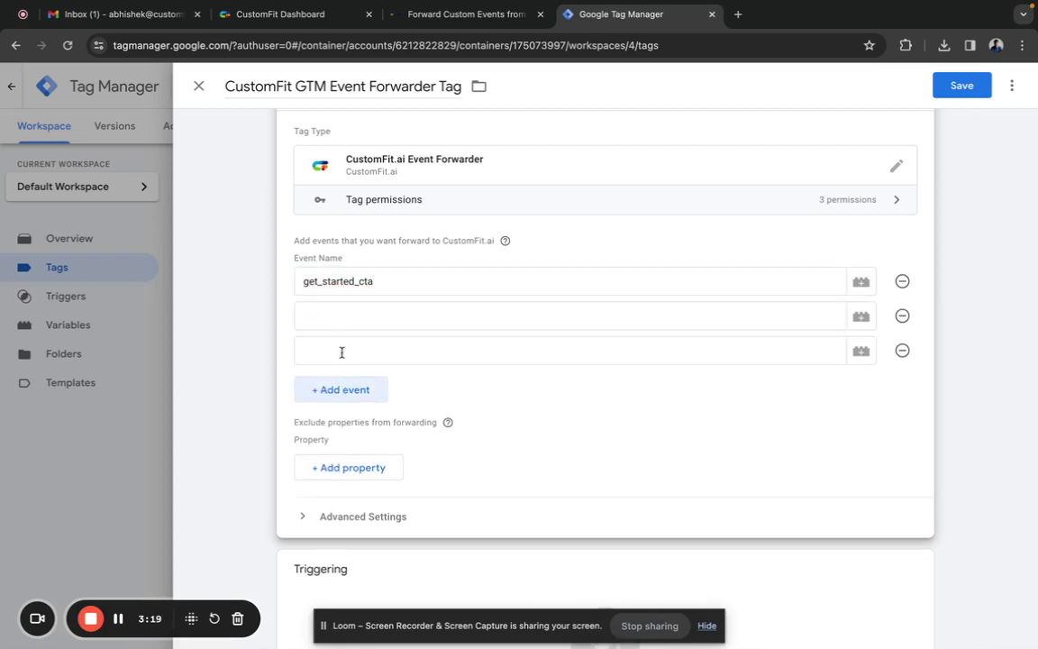
click(343, 390)
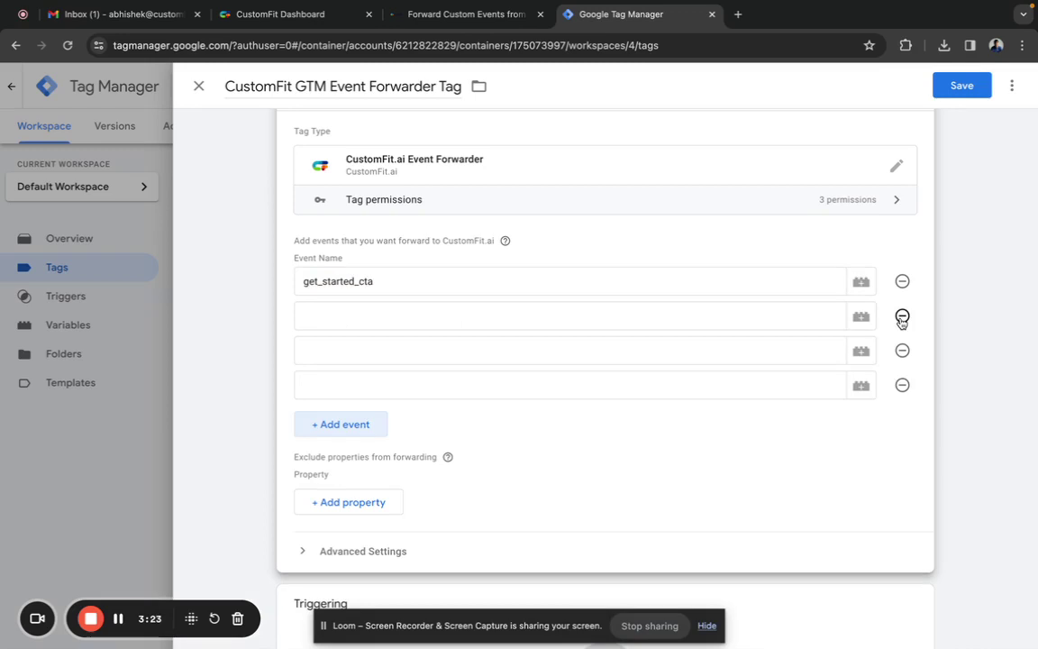
click(901, 317)
click(901, 316)
click(901, 317)
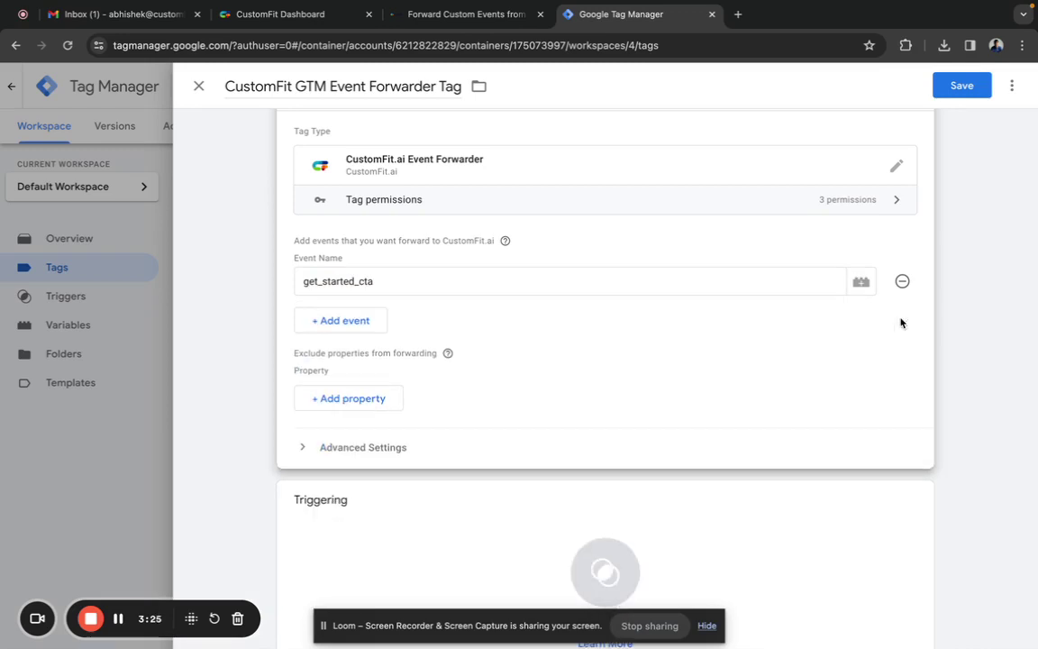
- Fire the tag on CustomFit-GTM-Event-Forwarder-Trigger and save it
scroll(781, 377, down, 1)
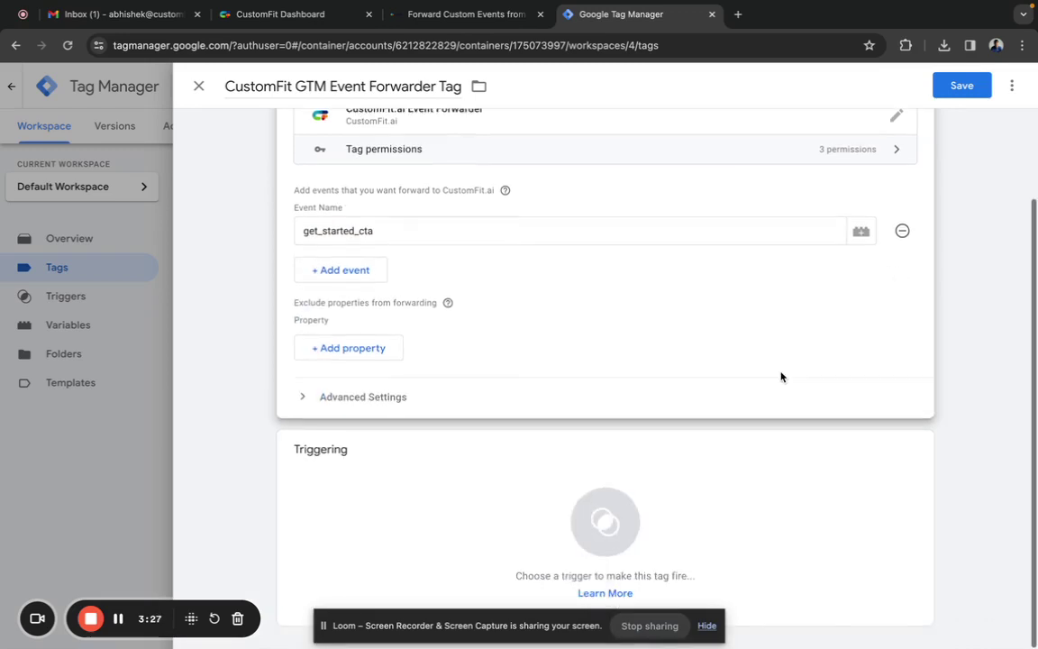
click(669, 534)
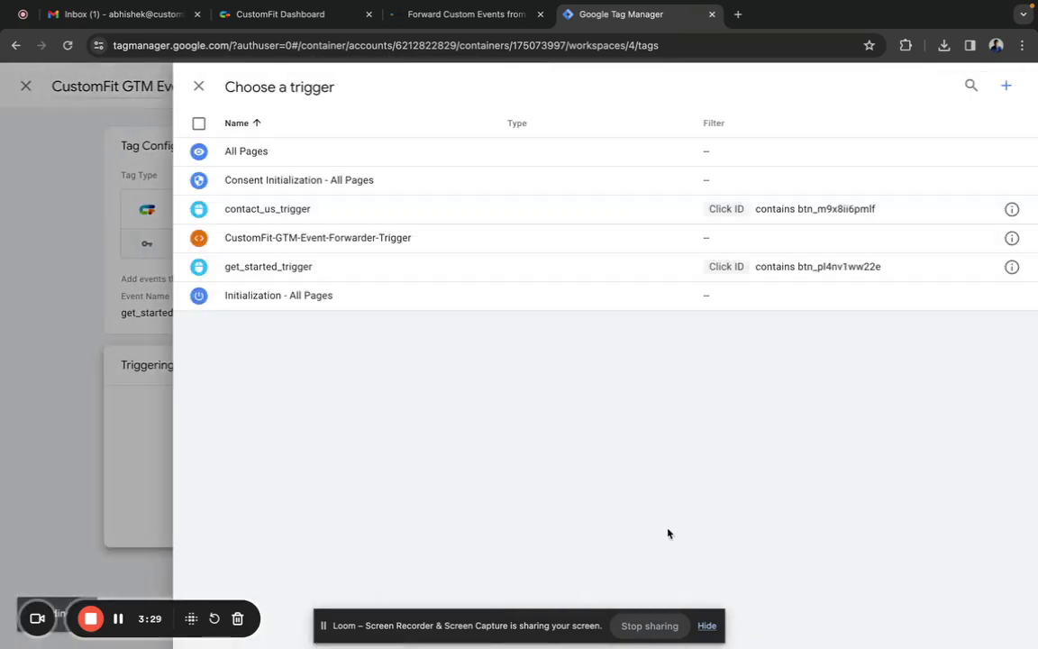
click(456, 240)
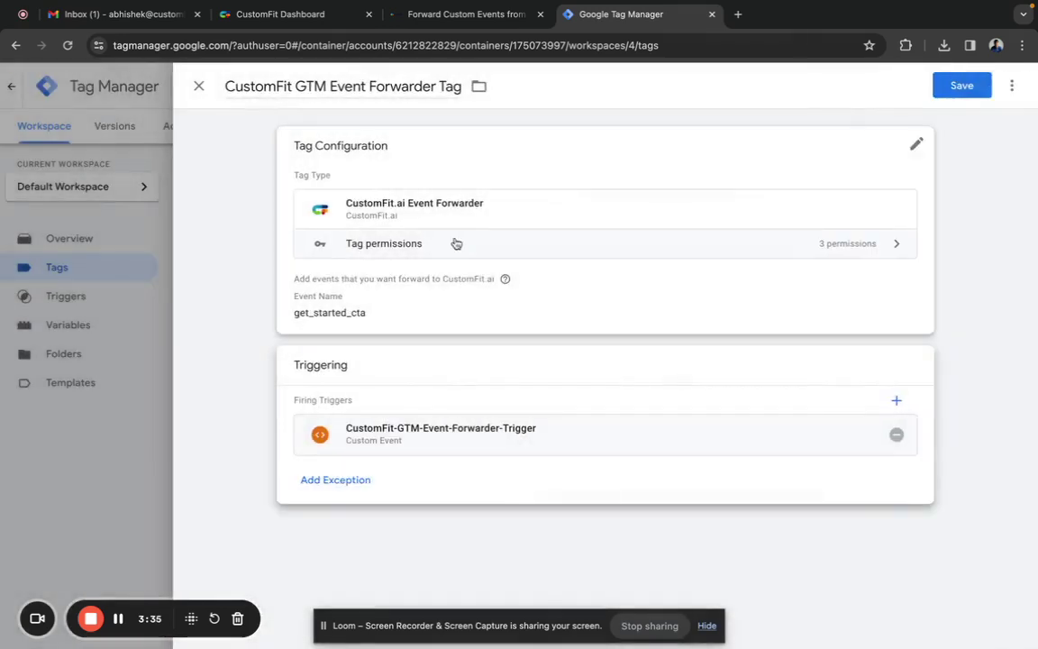
click(956, 93)
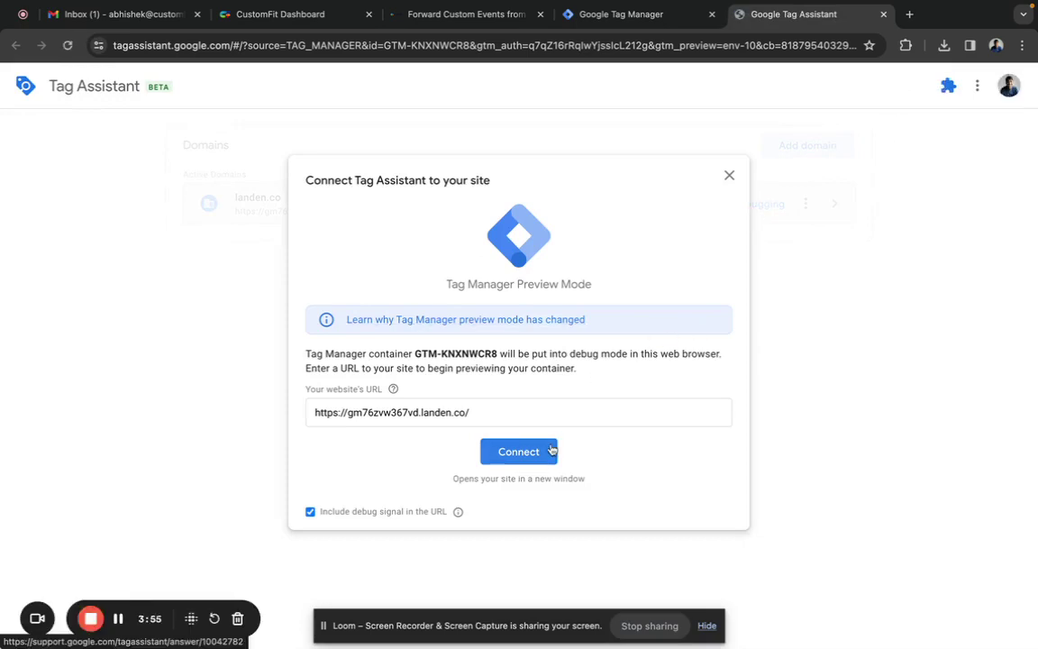
click(501, 450)
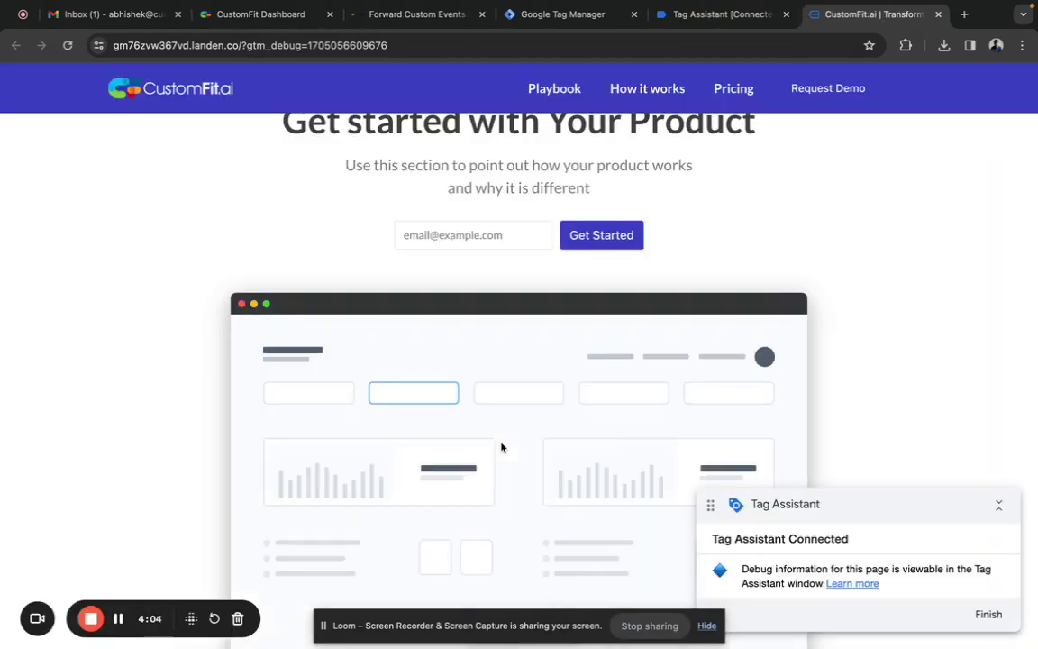
- Trigger the Get Started button in the 'Ready to get started?' section, reaching the 404 login page
scroll(492, 361, down, 5)
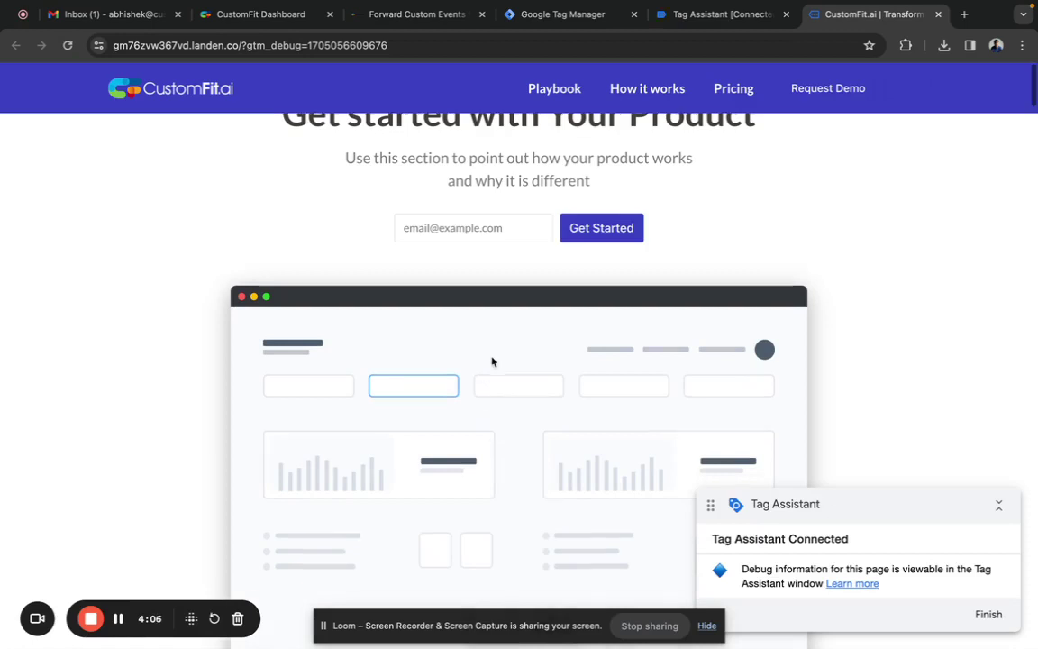
scroll(487, 361, down, 1)
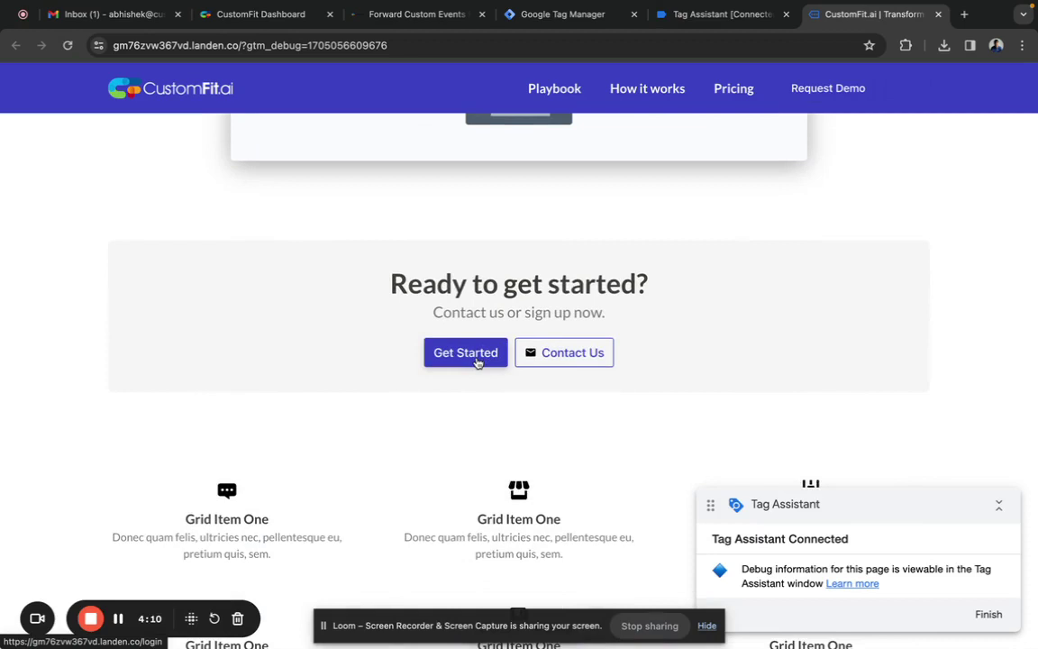
click(468, 355)
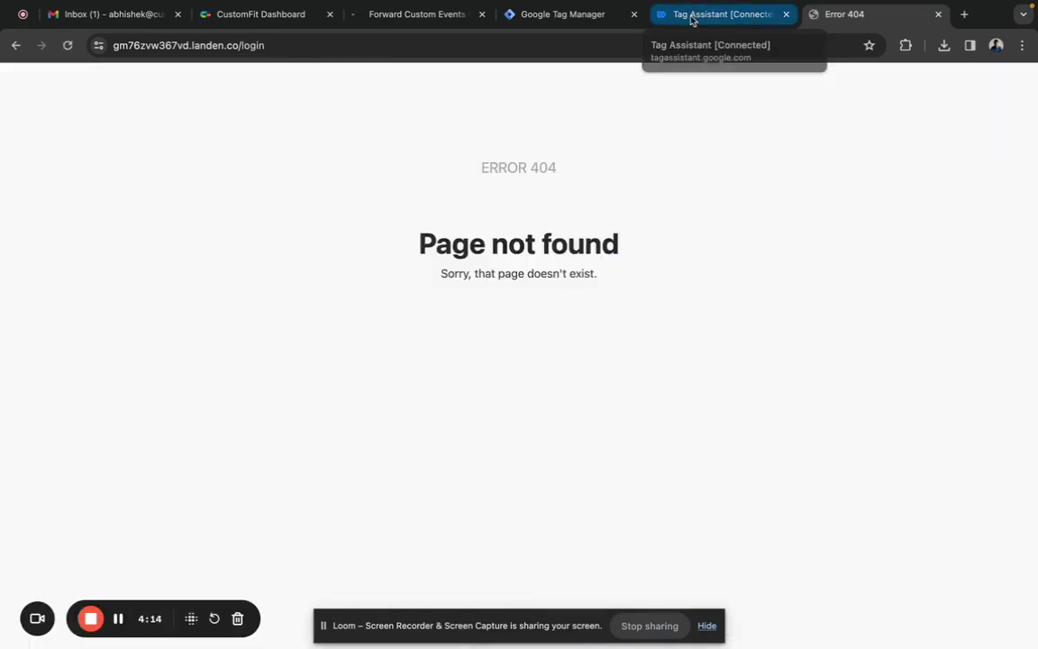
- In Tag Assistant, view the fired CustomFit GTM Event Forwarder Tag details showing get_started_cta
click(692, 17)
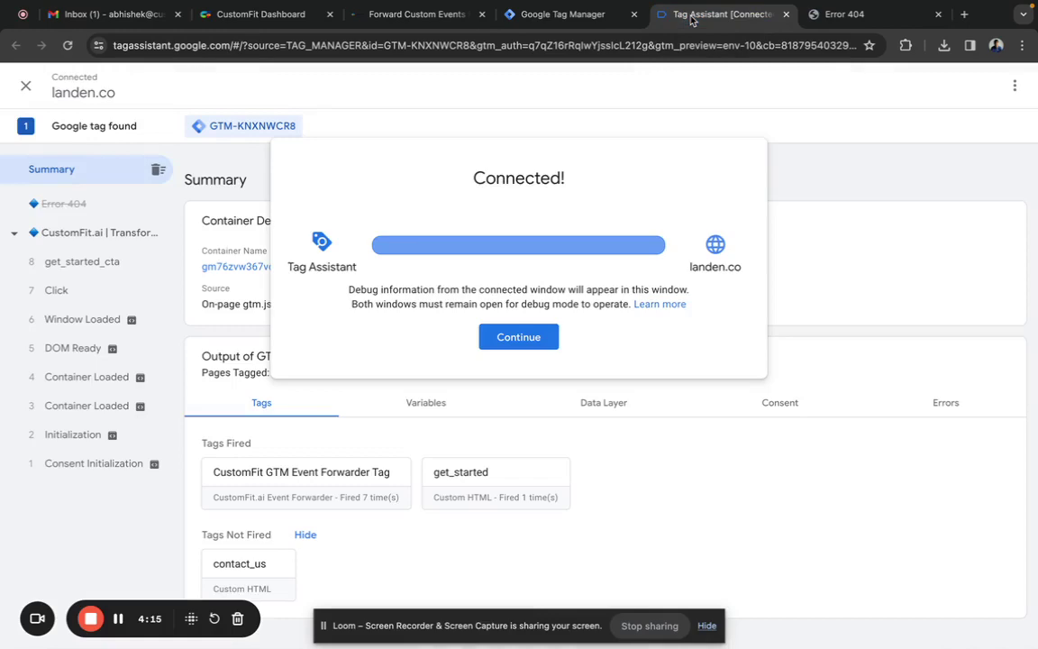
click(517, 339)
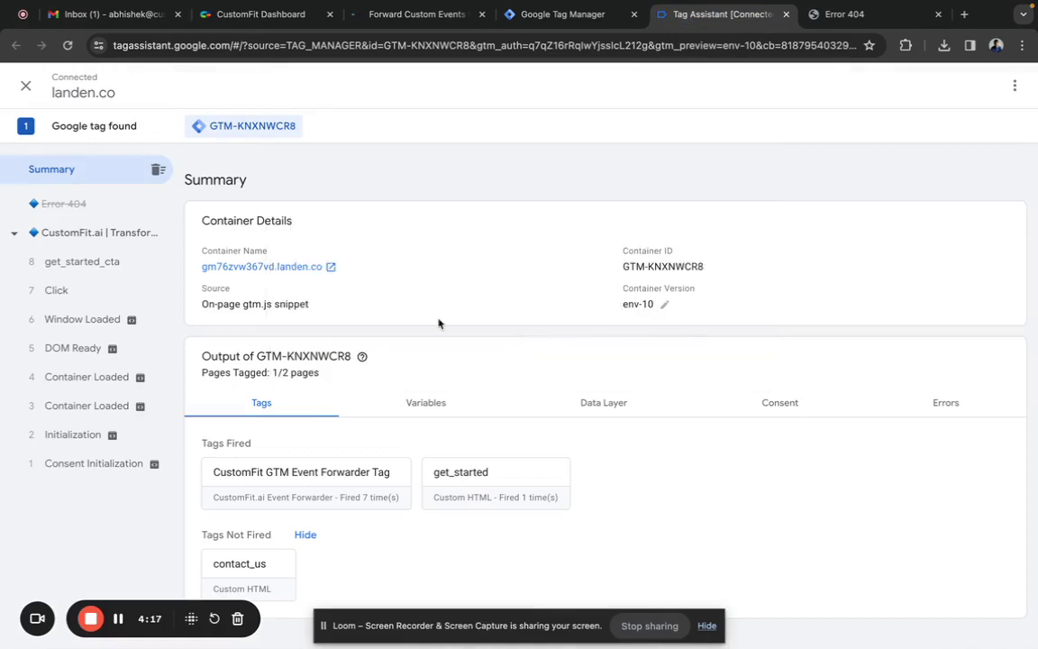
click(351, 496)
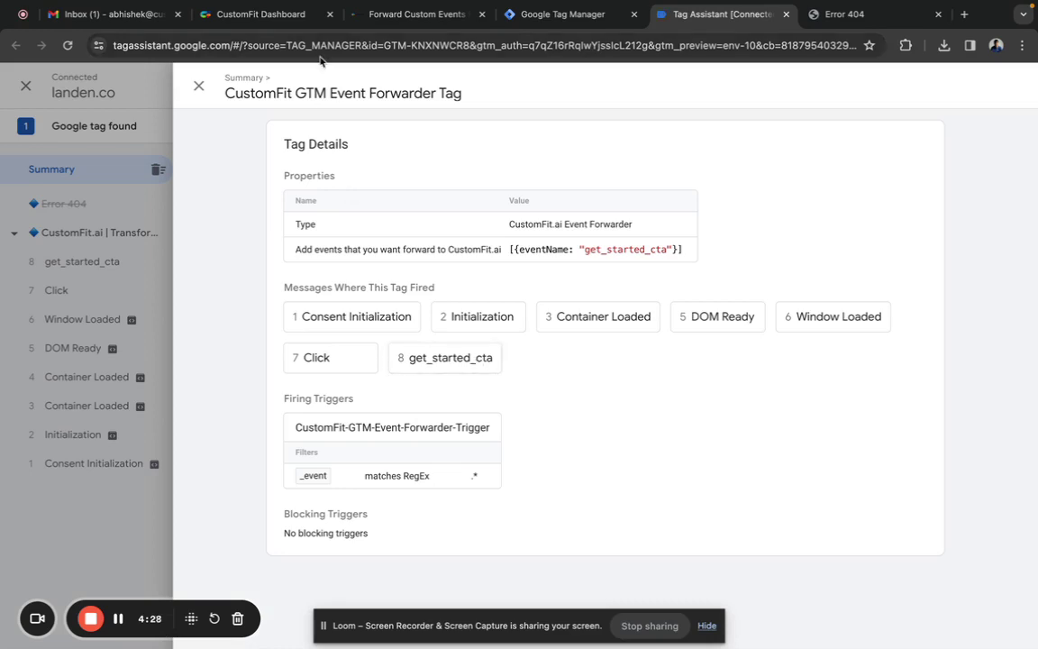
- Add a Custom Event goal gtm.get_started_cta to Hero CTA Change, entering the access code
click(267, 16)
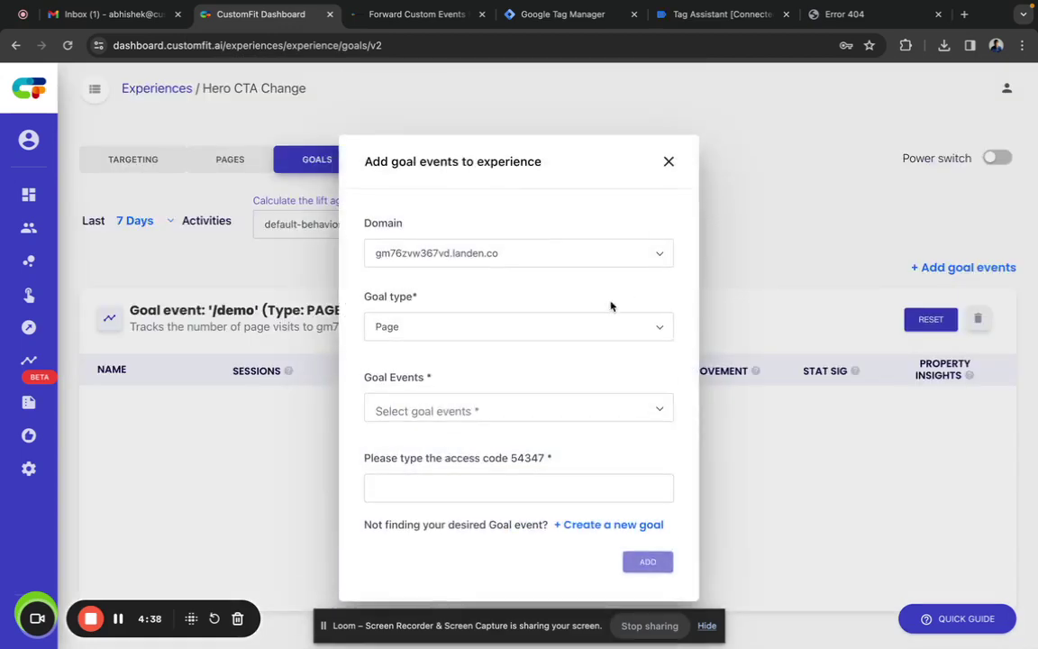
click(609, 329)
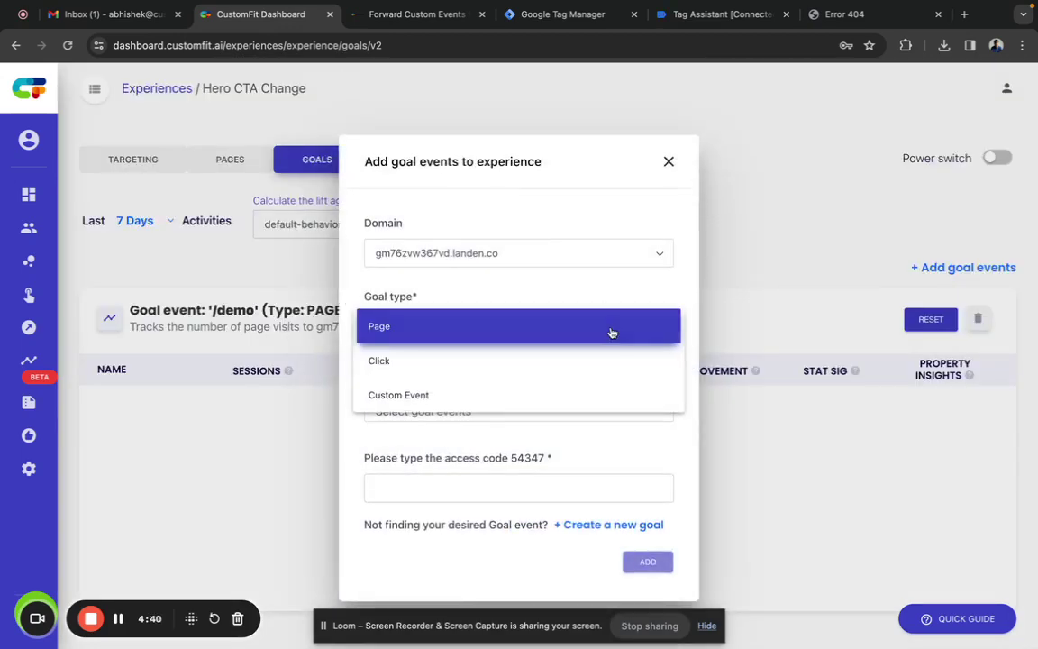
click(538, 398)
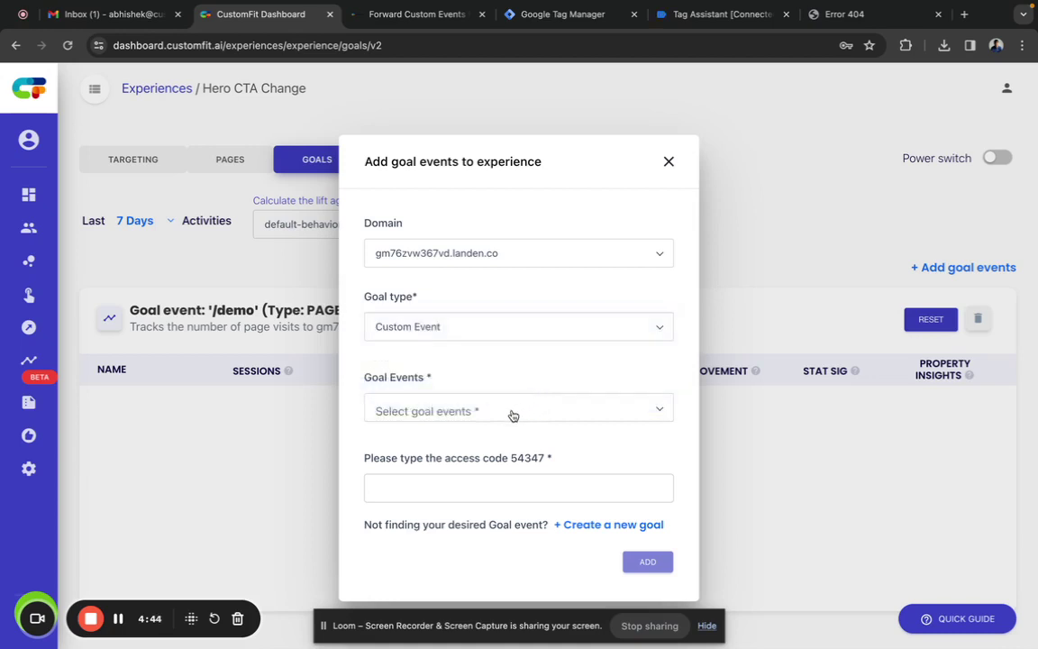
click(518, 411)
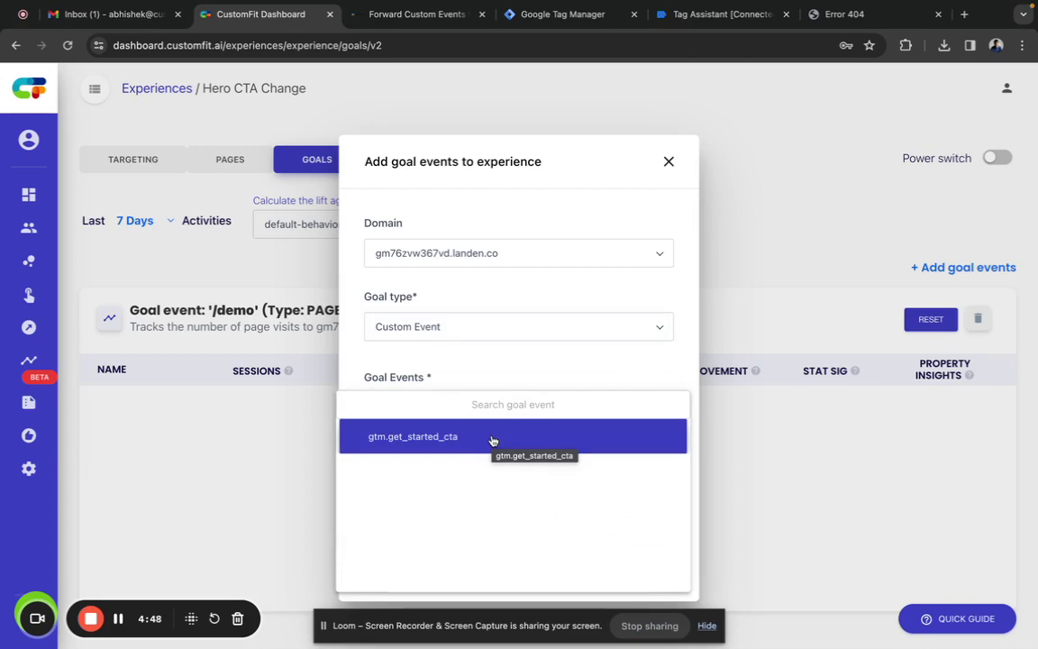
click(493, 440)
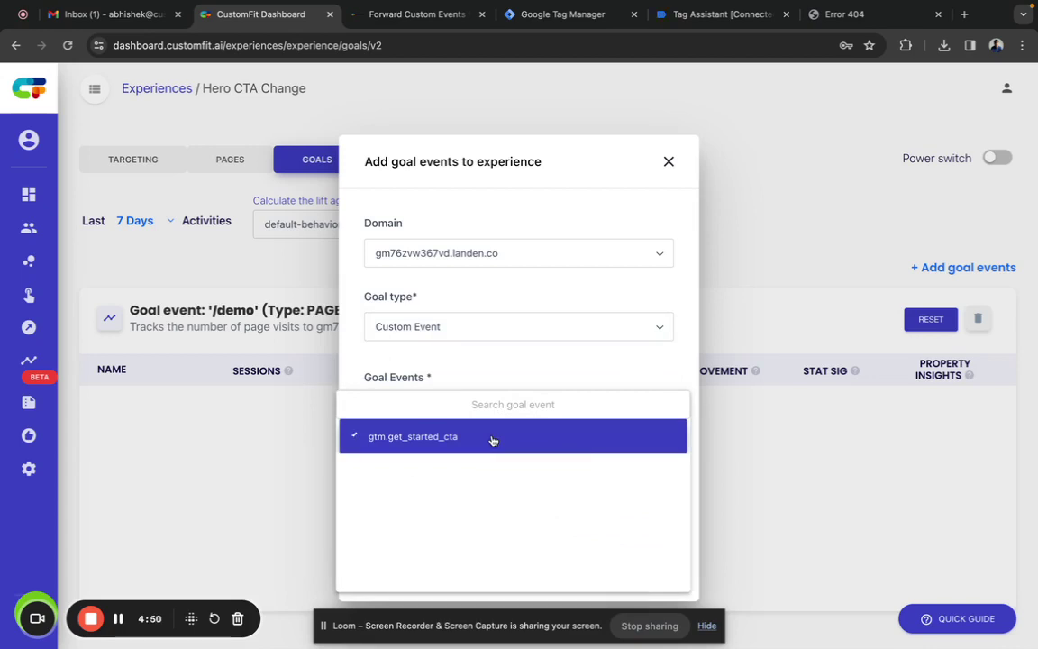
click(498, 377)
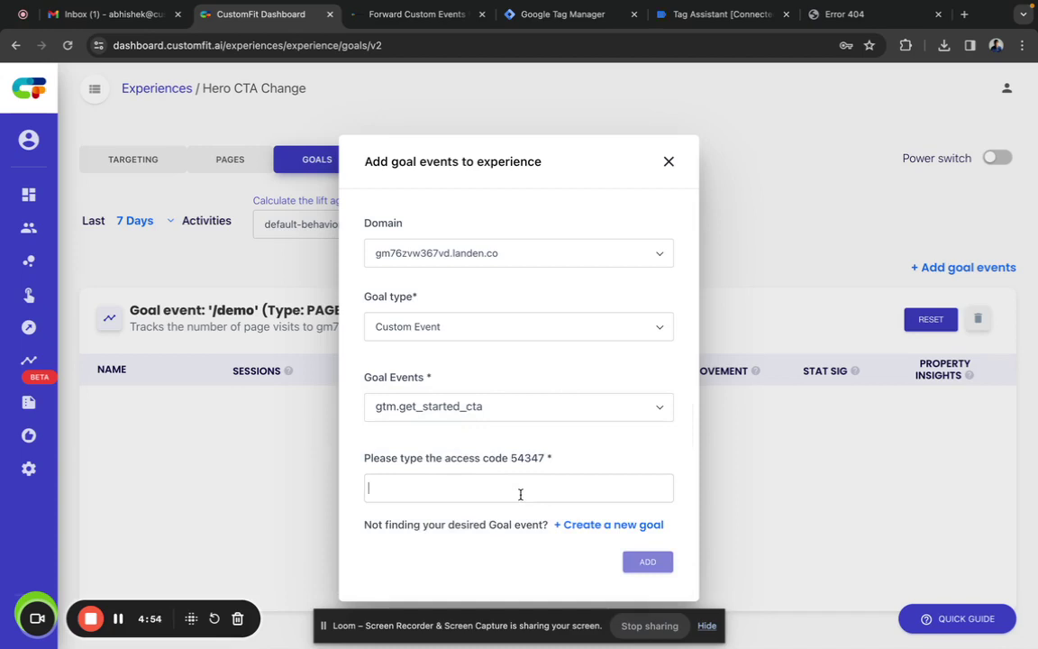
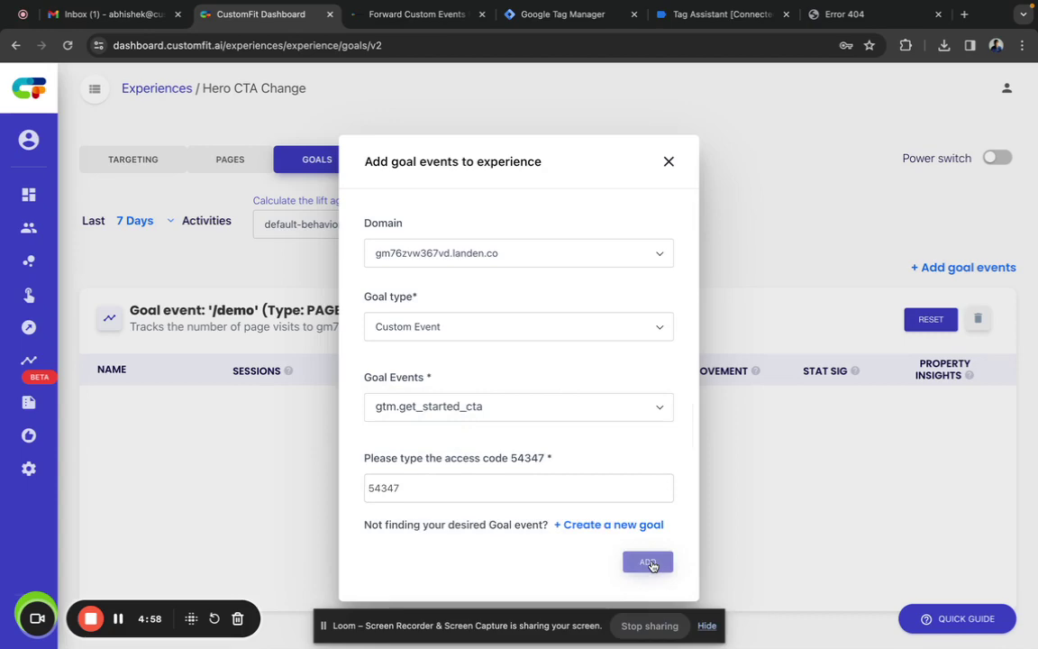
click(650, 564)
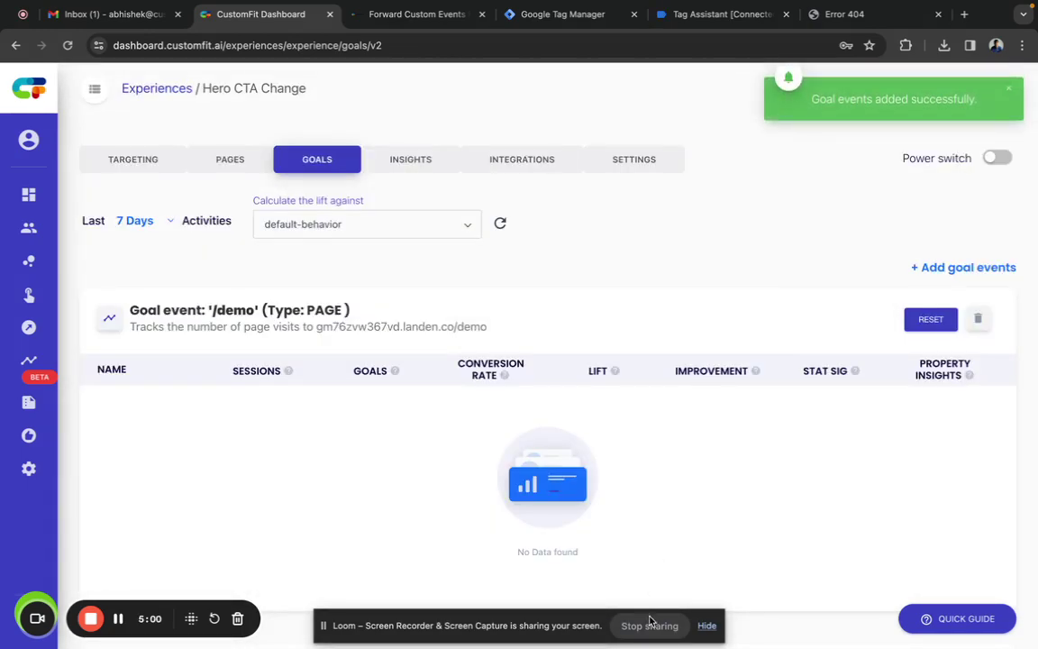